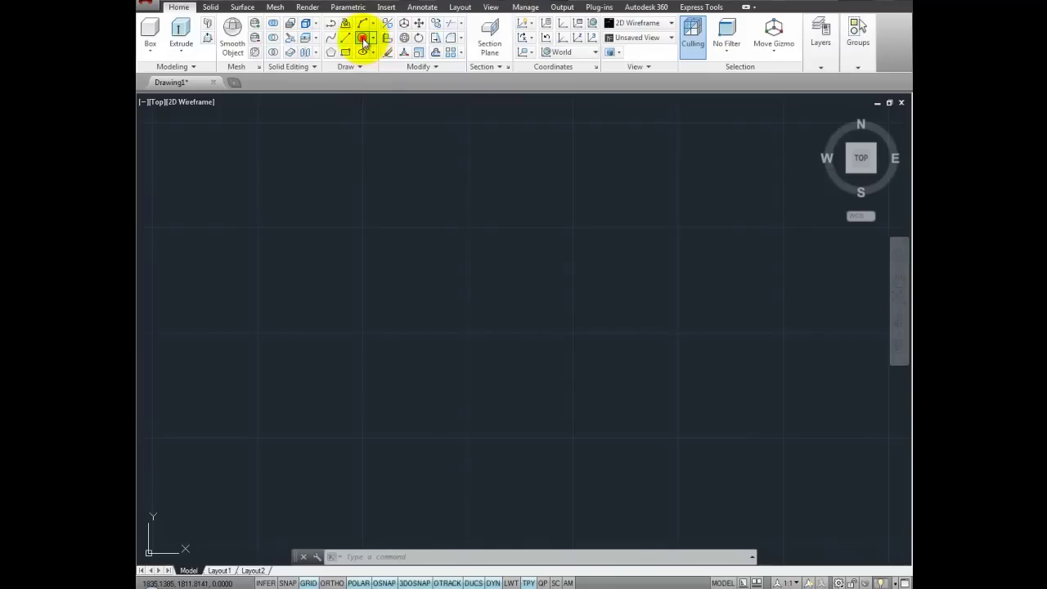
Draw a circle of radius 150
left_click(364, 41)
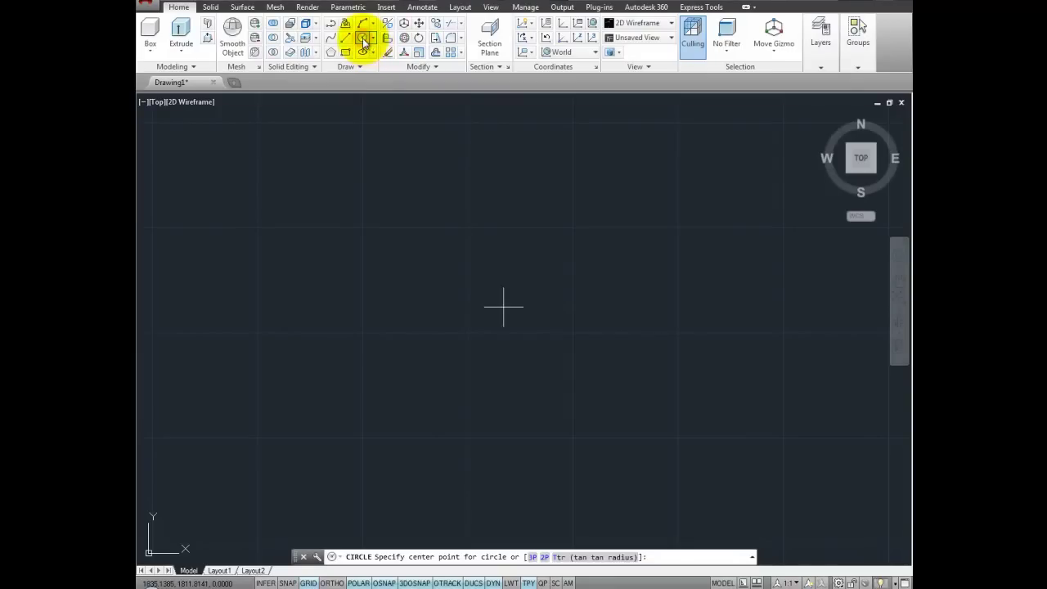
left_click(453, 338)
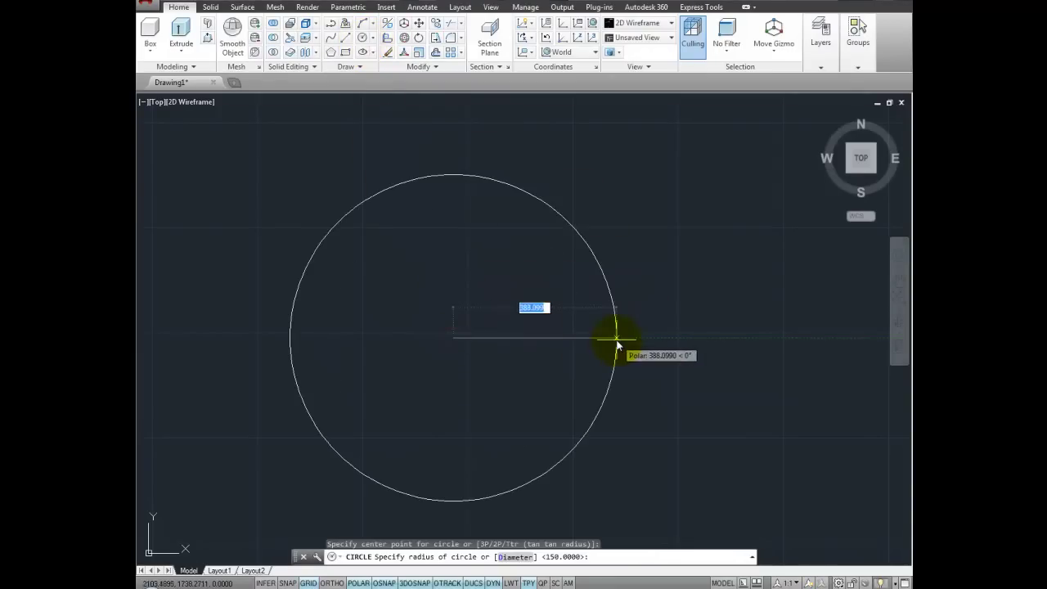
key("Return")
scroll(483, 347, "up", 4)
Draw a straight line from the circle's centre to its right edge
left_click(348, 38)
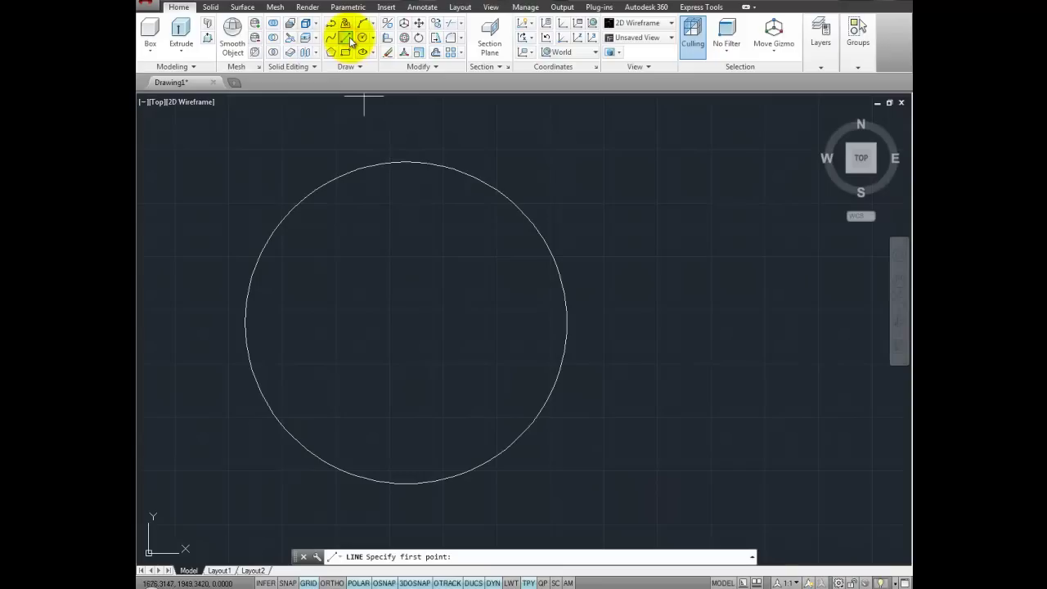
left_click(405, 322)
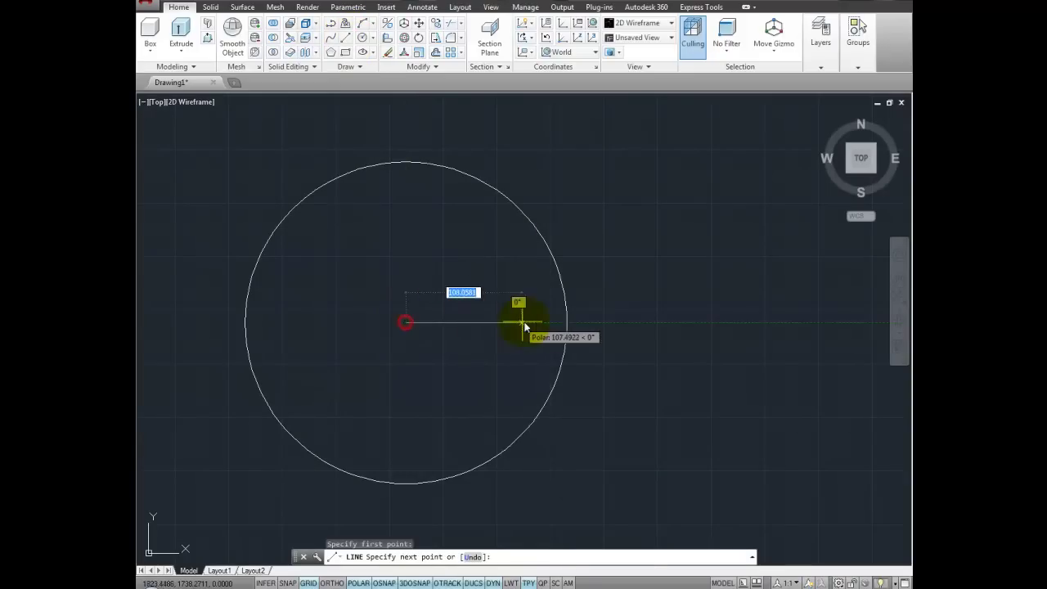
left_click(566, 327)
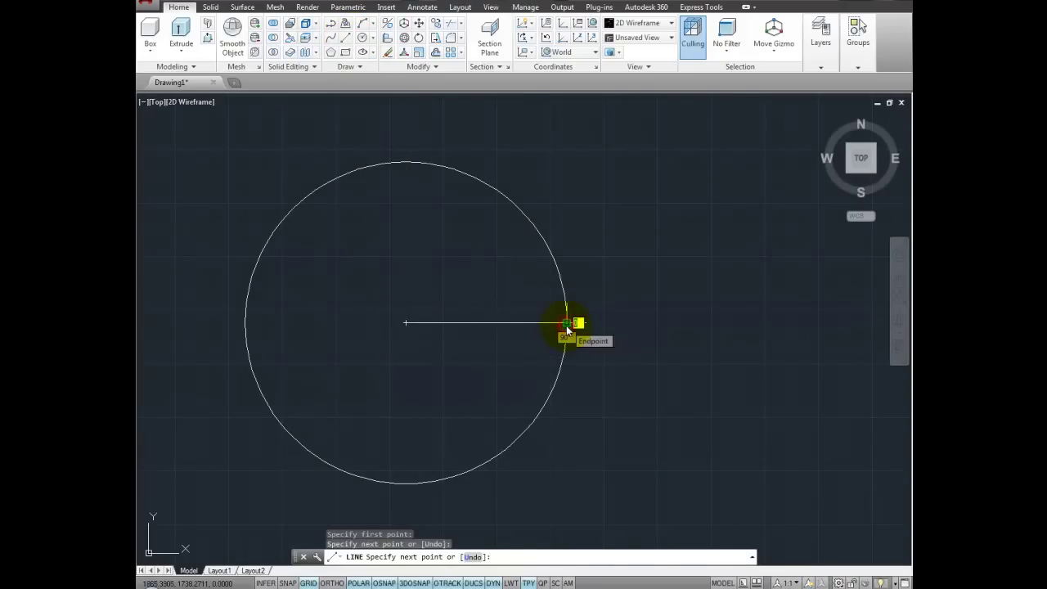
right_click(567, 327)
left_click(590, 333)
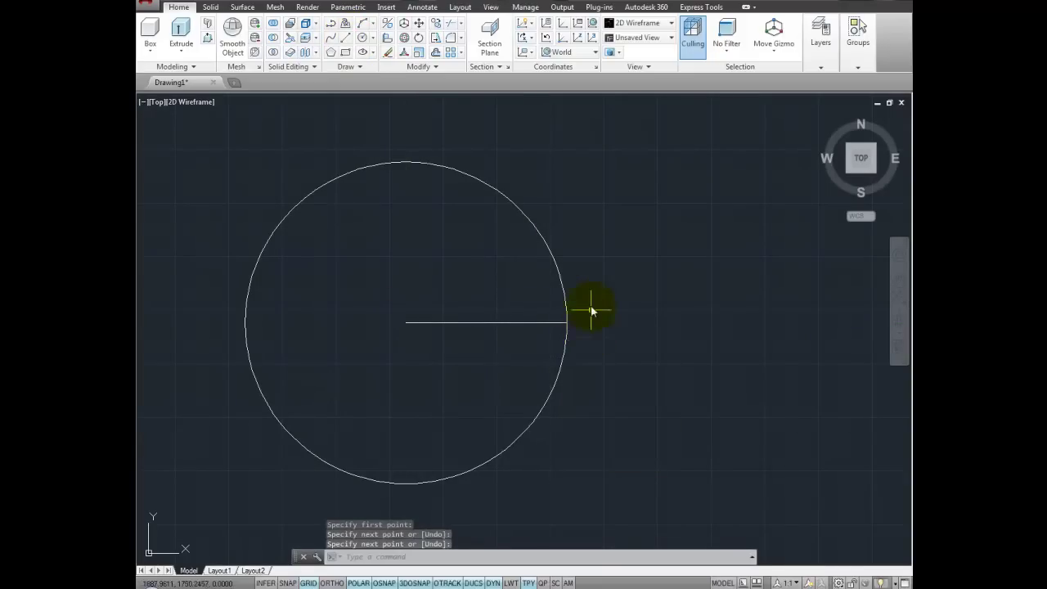
left_click(462, 54)
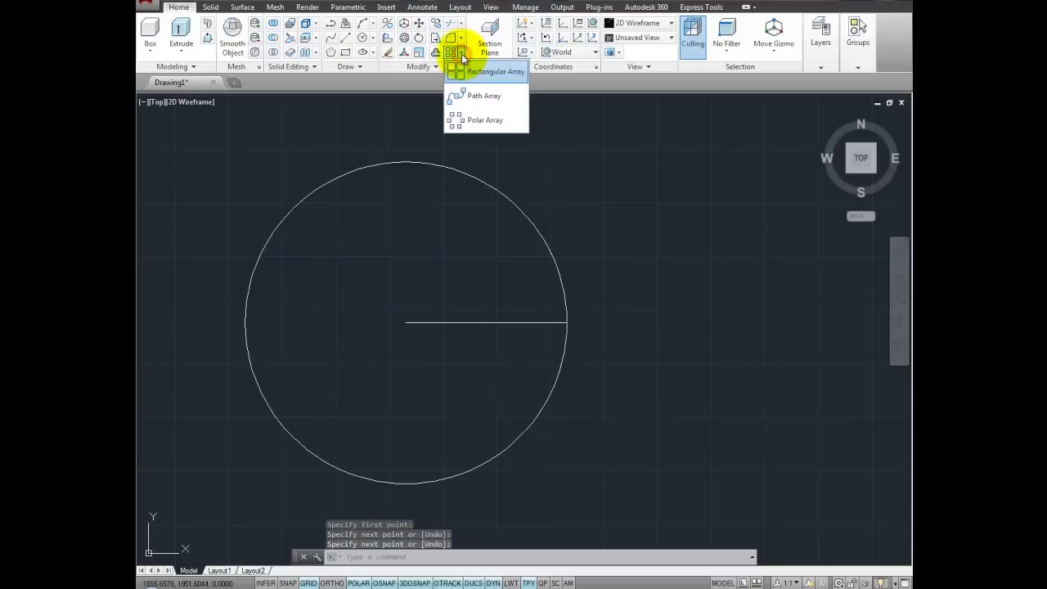
Polar-array the radius line 18 times around the circle centre as non-associative lines
left_click(463, 125)
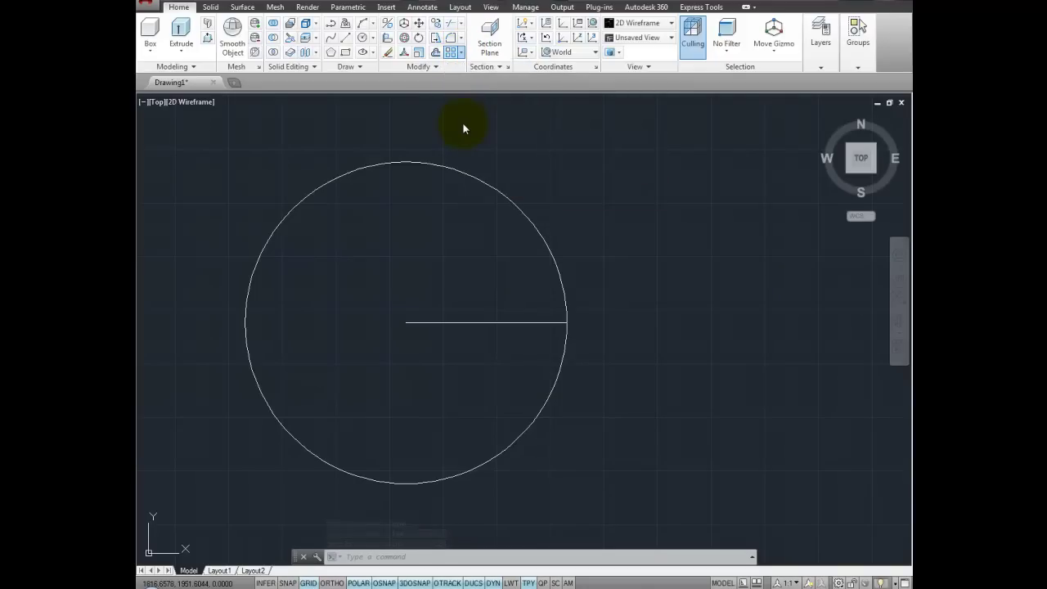
left_click(479, 321)
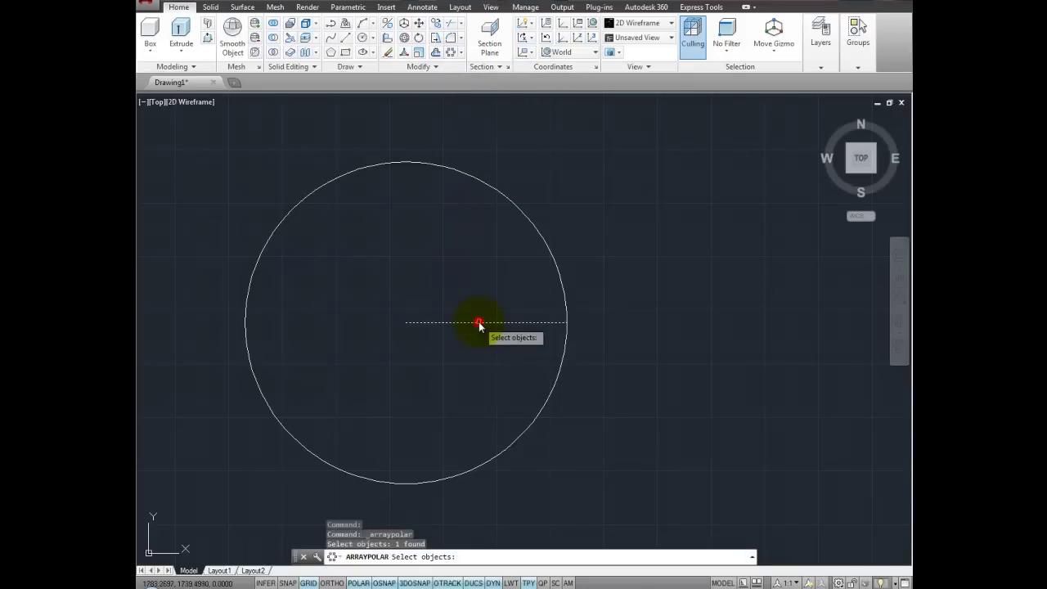
key("Return")
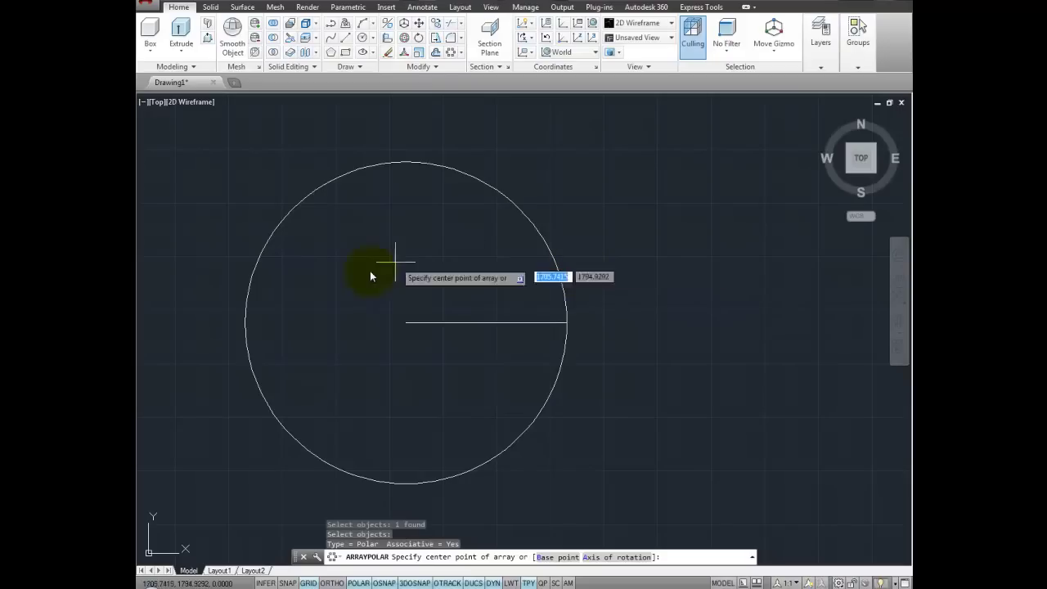
left_click(404, 324)
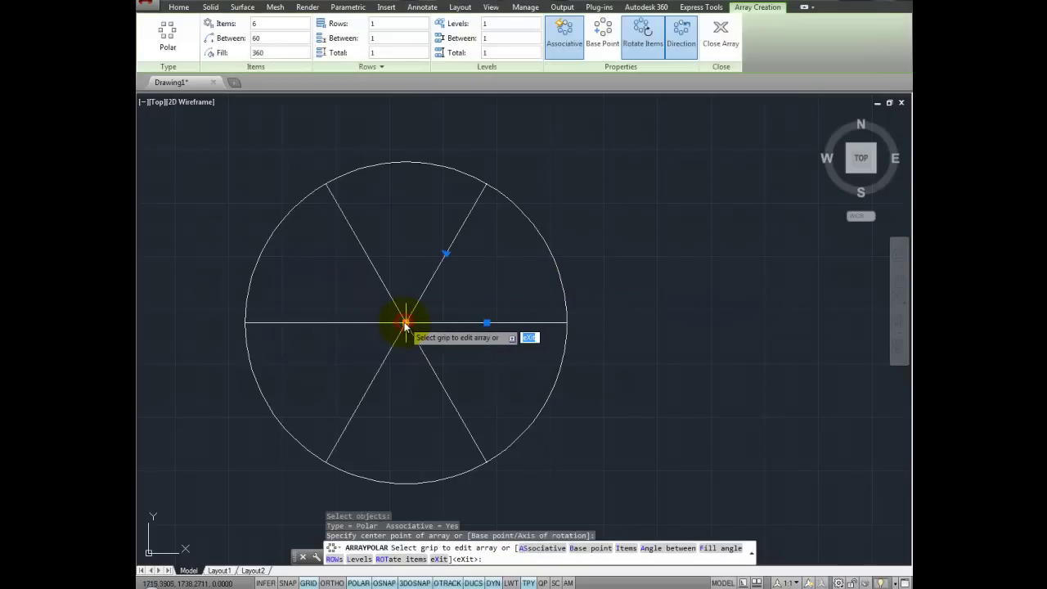
left_click(257, 23)
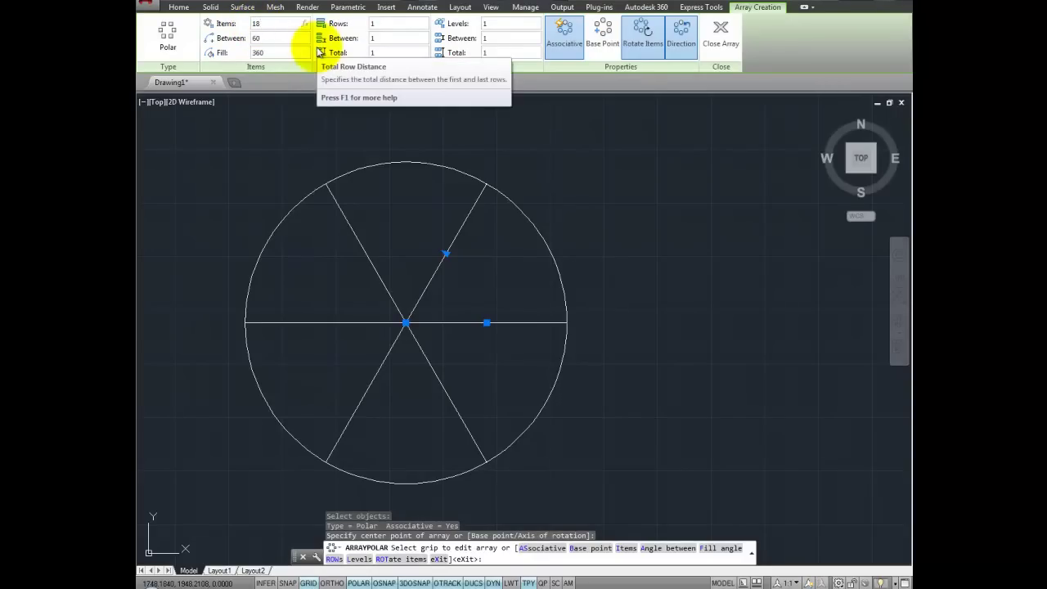
key("Return")
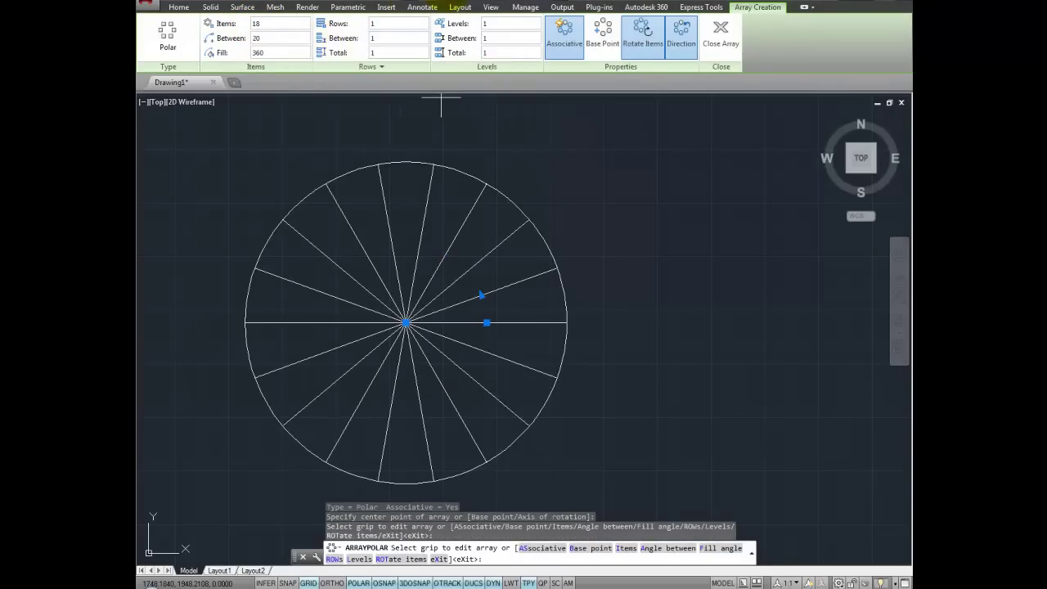
left_click(563, 47)
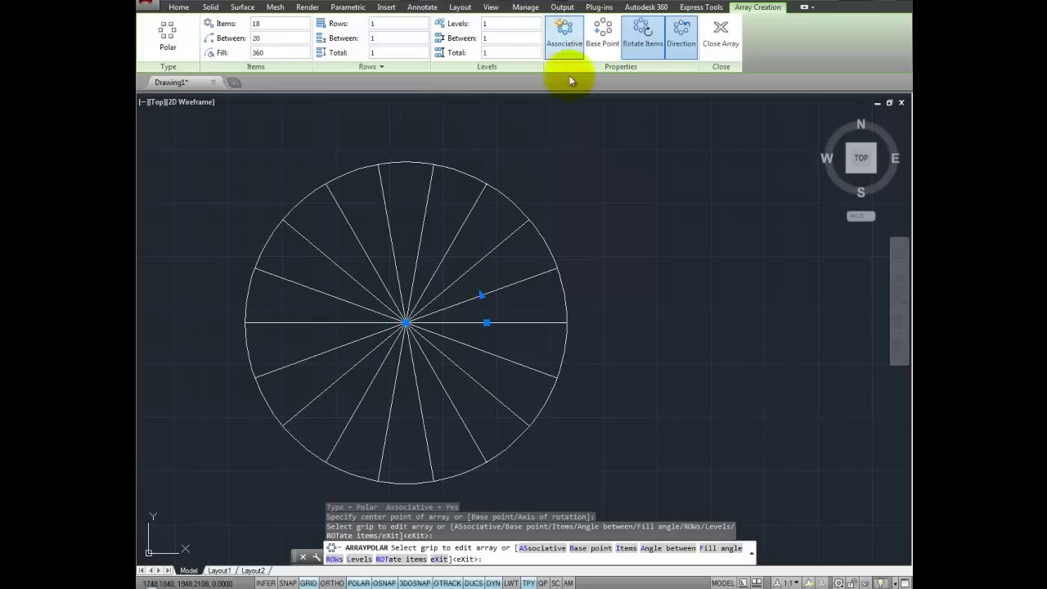
key("Return")
Erase the lower and upper spokes, keeping only the horizontal radius and the 20° spoke
left_click(520, 347)
left_click(327, 404)
key("Delete")
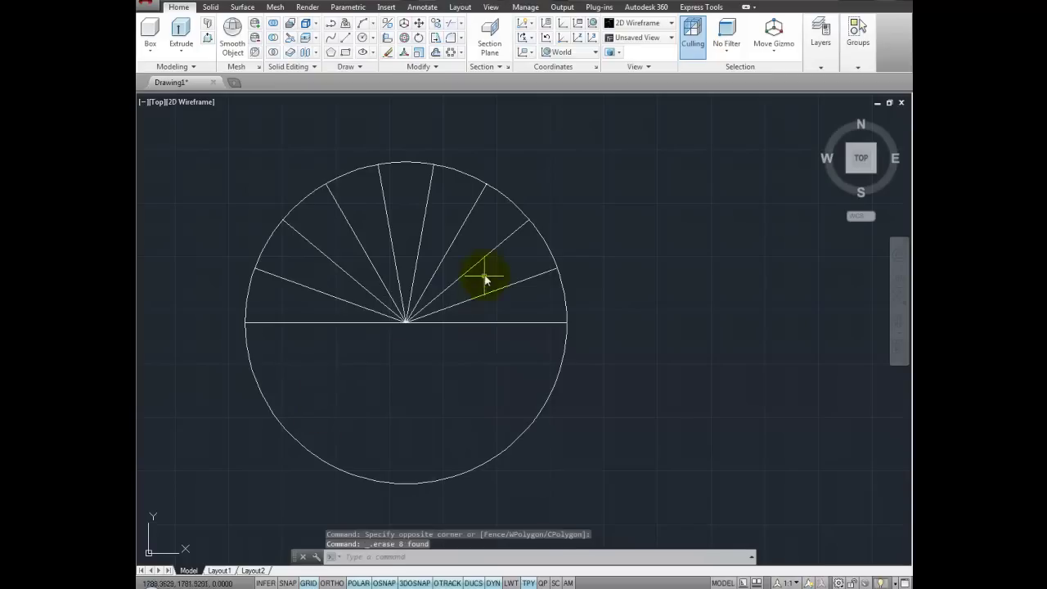
left_click(485, 280)
left_click(276, 283)
key("Delete")
Switch to the southeast isometric view
middle_click_drag(290, 333, 290, 318)
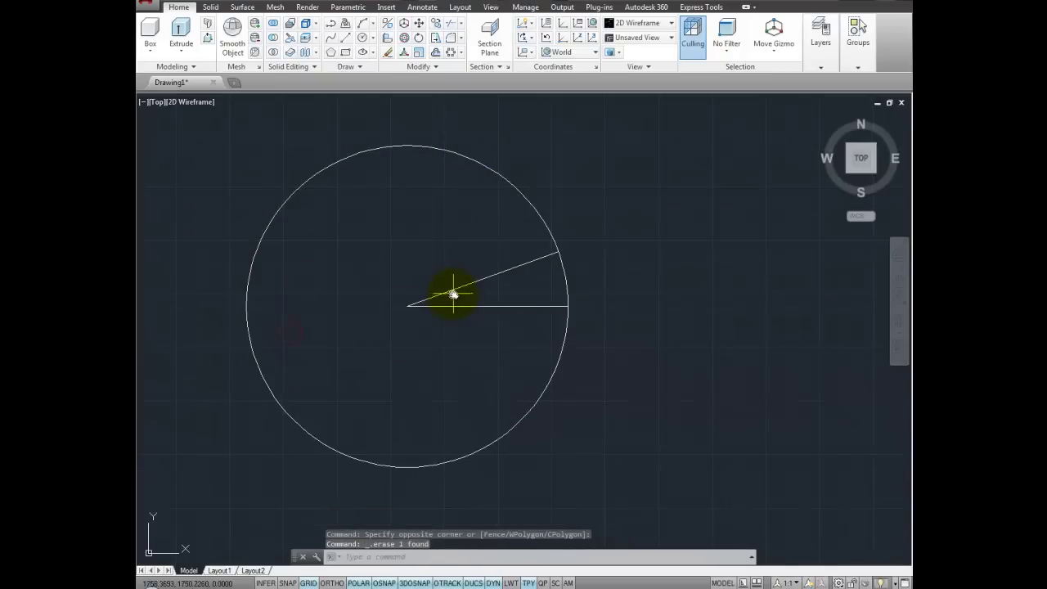
left_click(873, 170)
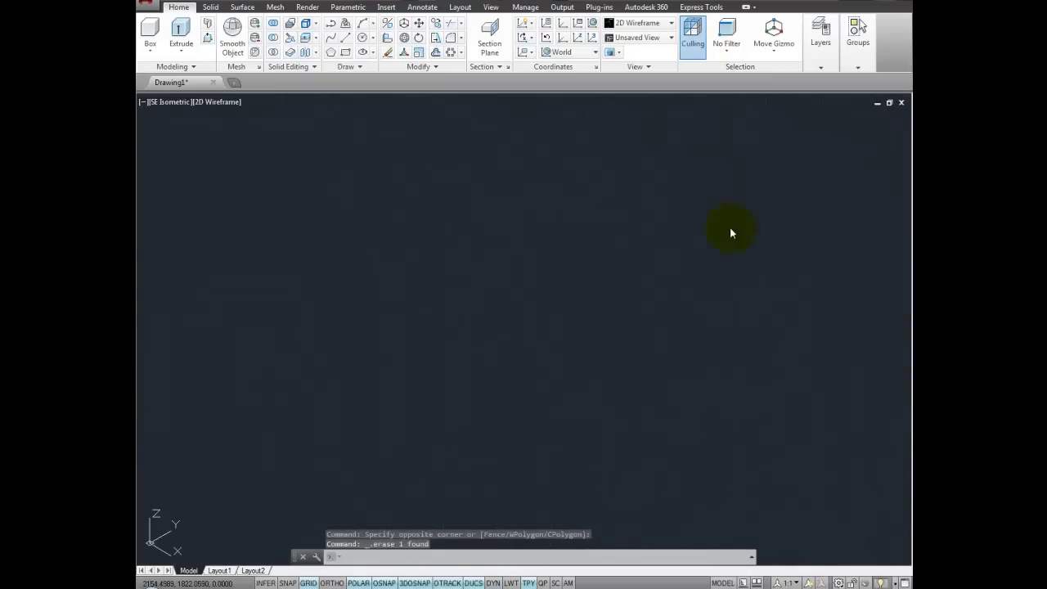
left_click(357, 69)
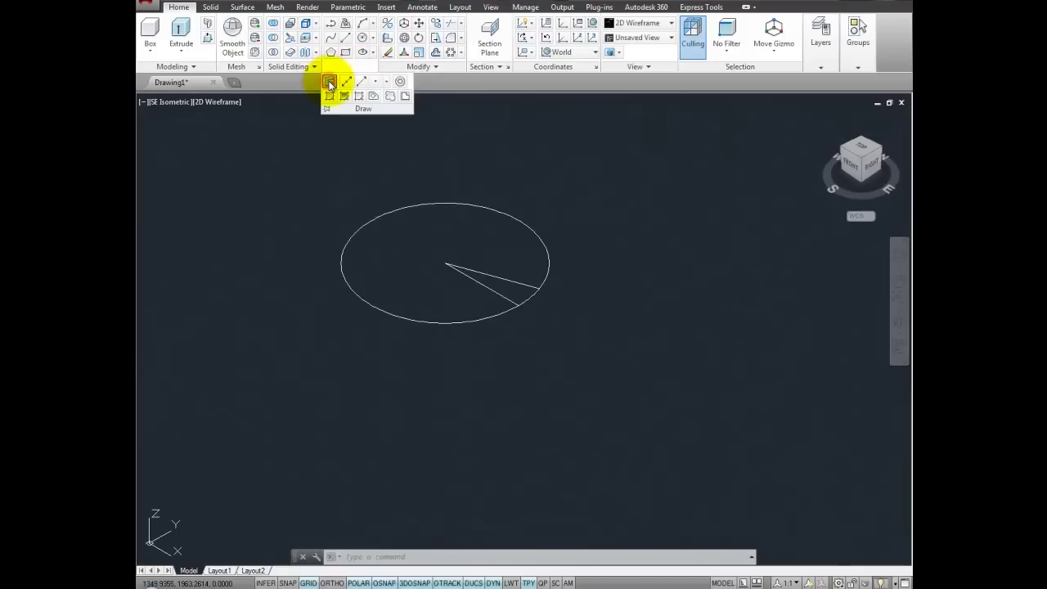
Draw a one-turn helix from the circle's centre with radius 150 and height 305
left_click(330, 84)
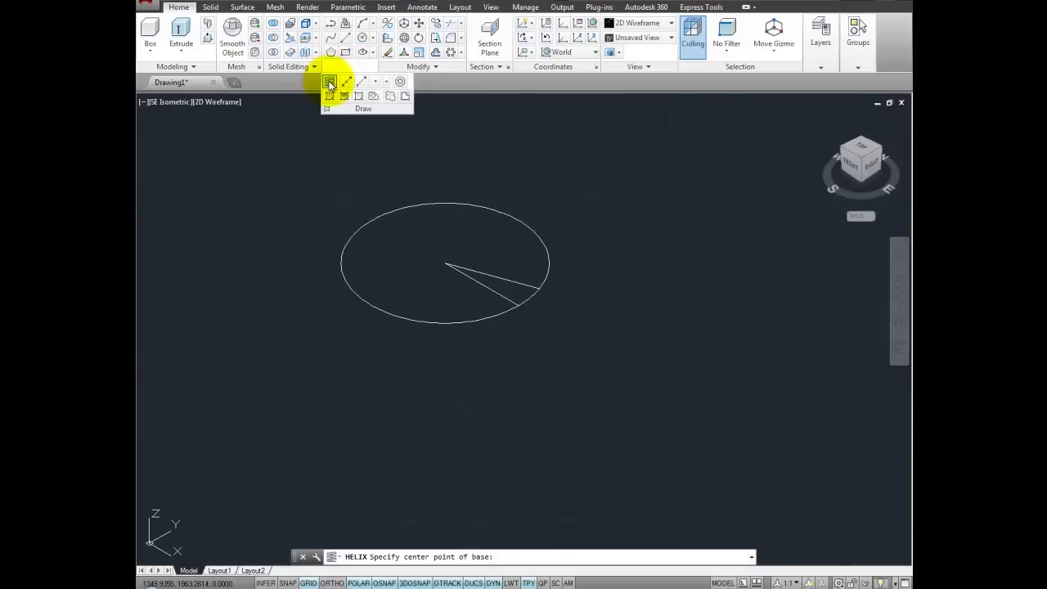
left_click(442, 270)
type("150")
key("Return")
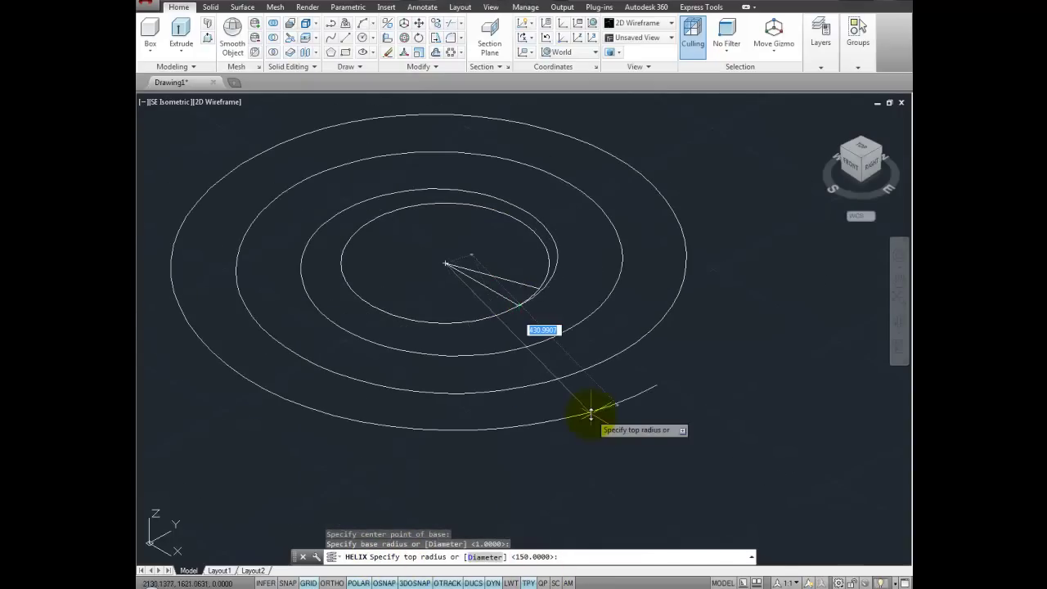
key("Return")
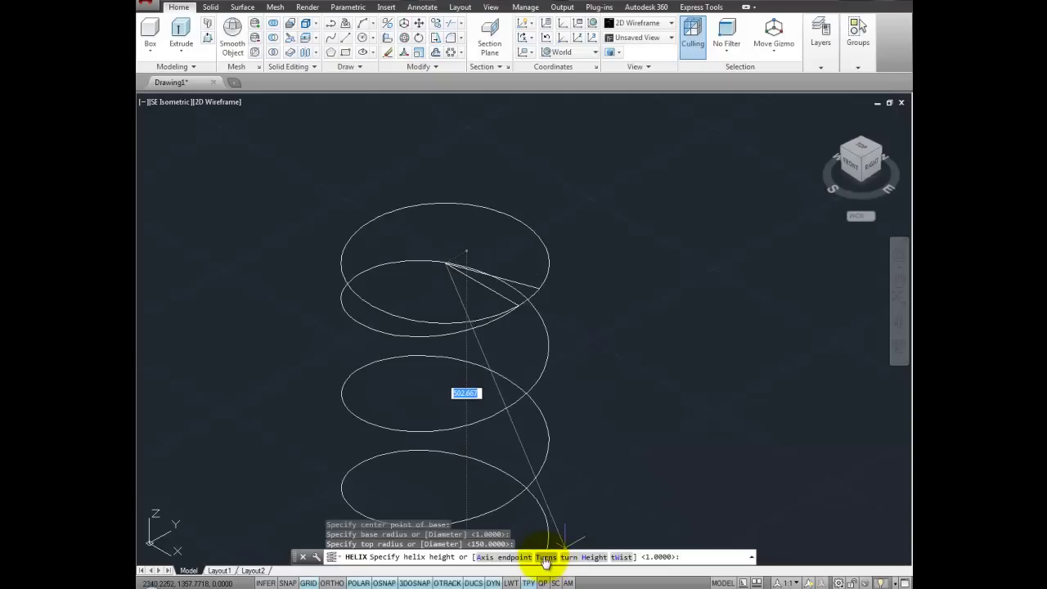
left_click(545, 556)
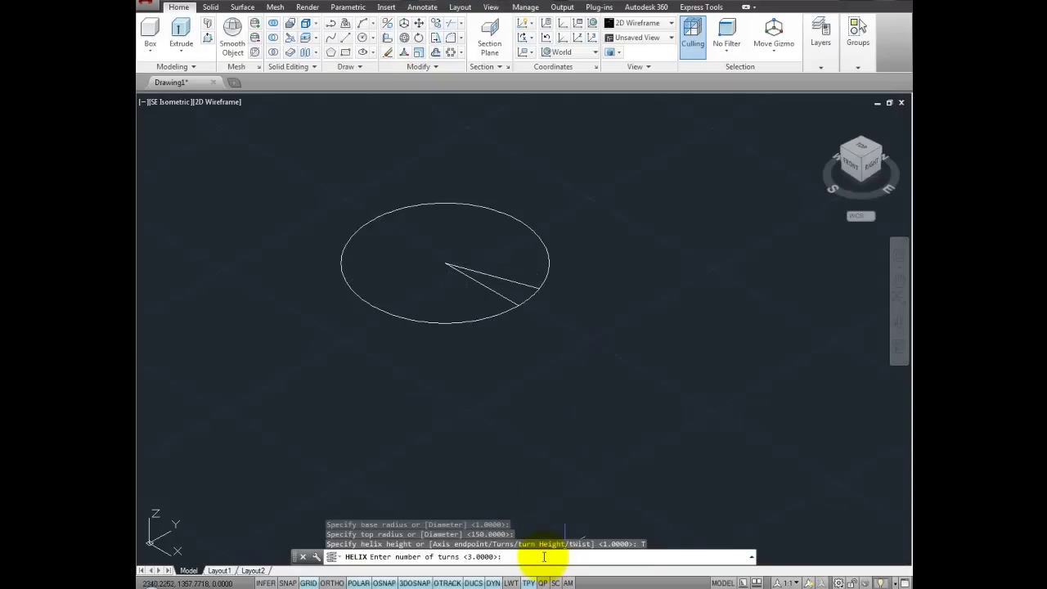
type("1")
key("Return")
type("305")
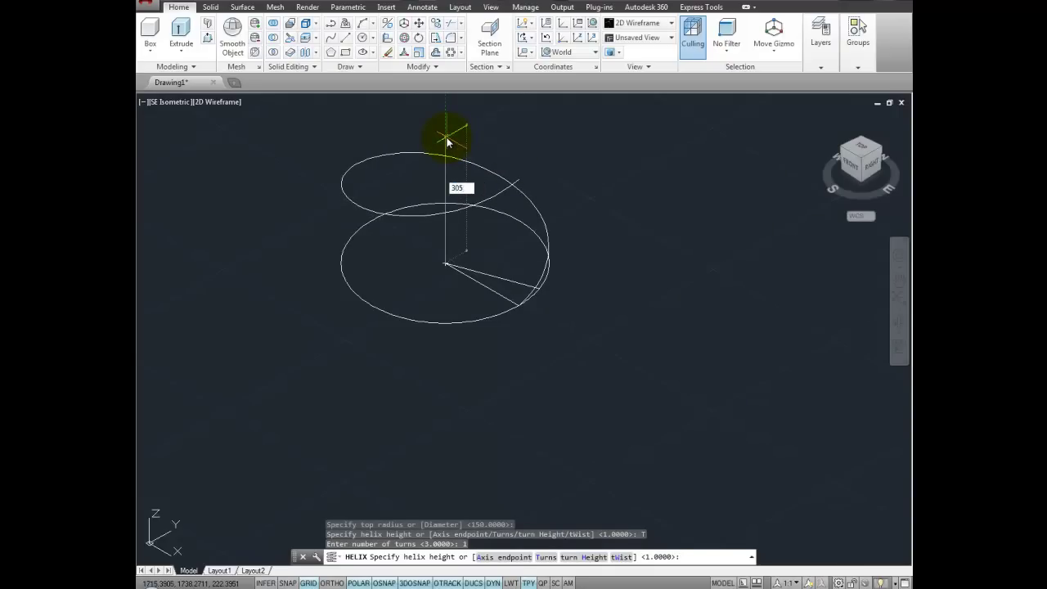
key("Return")
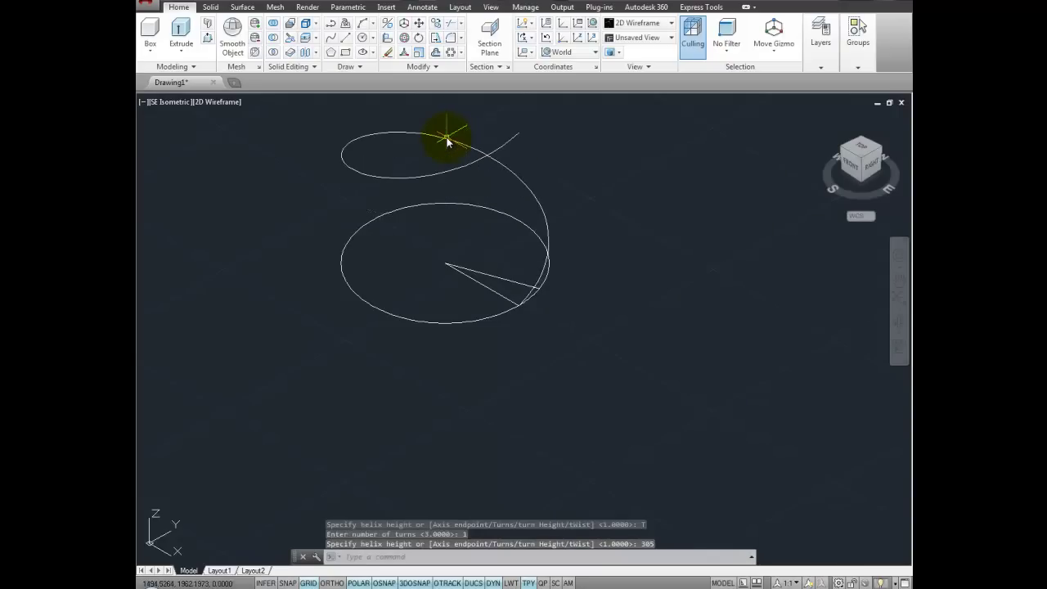
scroll(434, 188, "up", 2)
Press-pull the 20° wedge region 5 units up into a stair tread
left_click(210, 8)
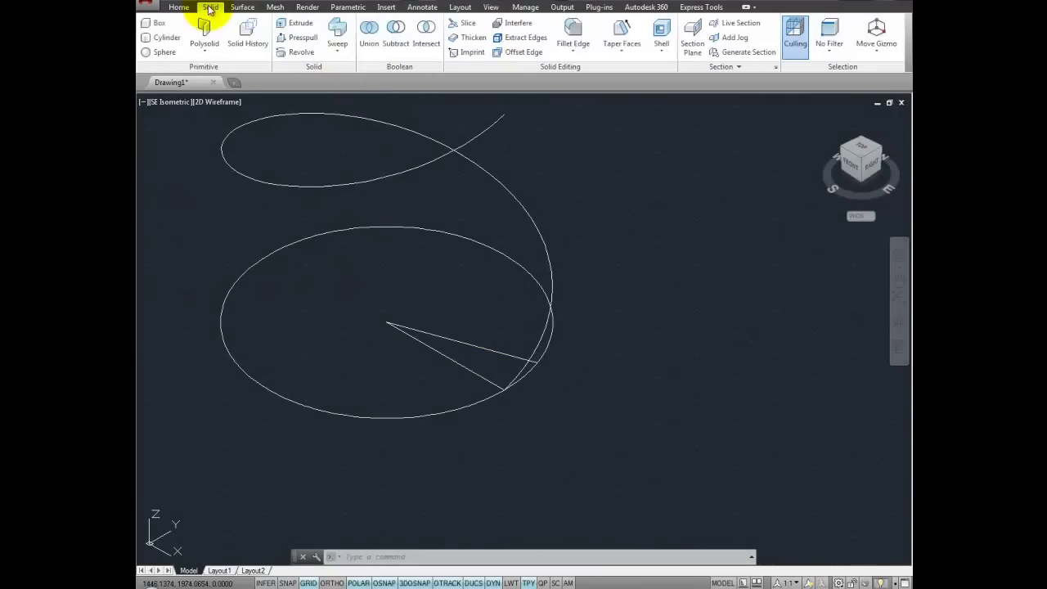
left_click(293, 38)
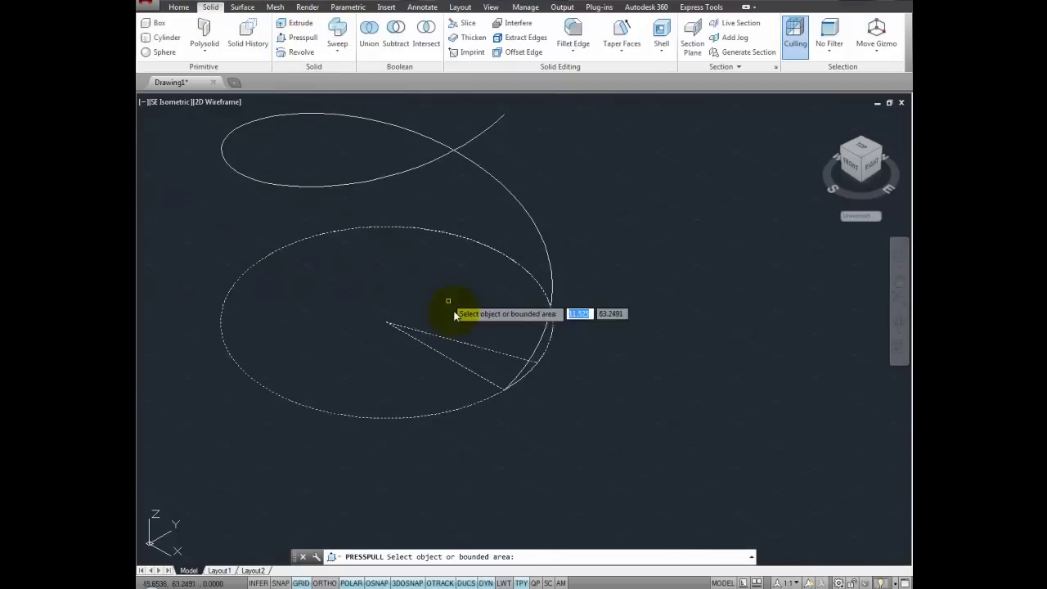
left_click(472, 364)
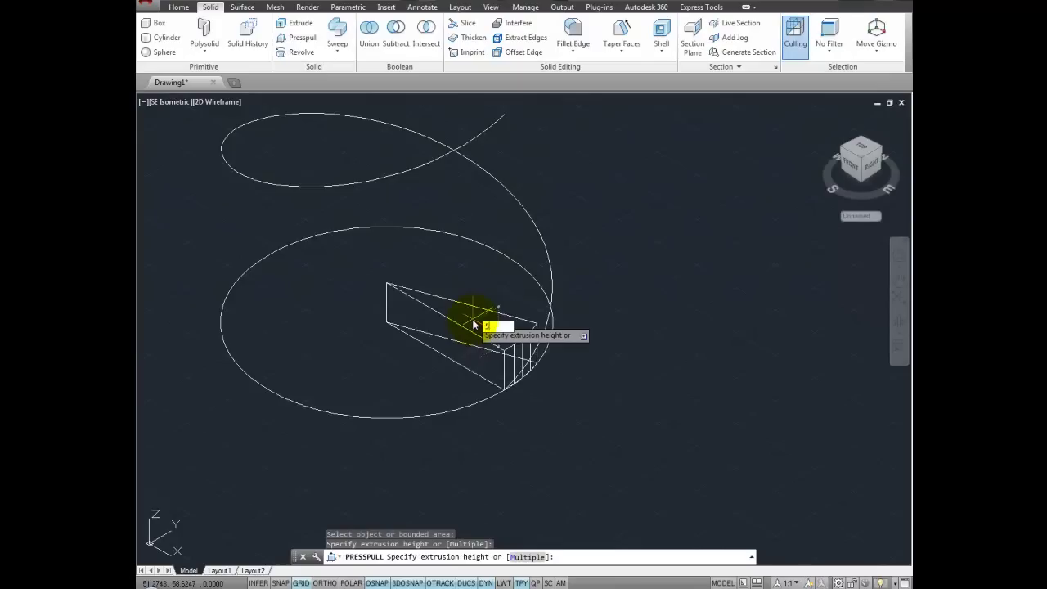
key("Return")
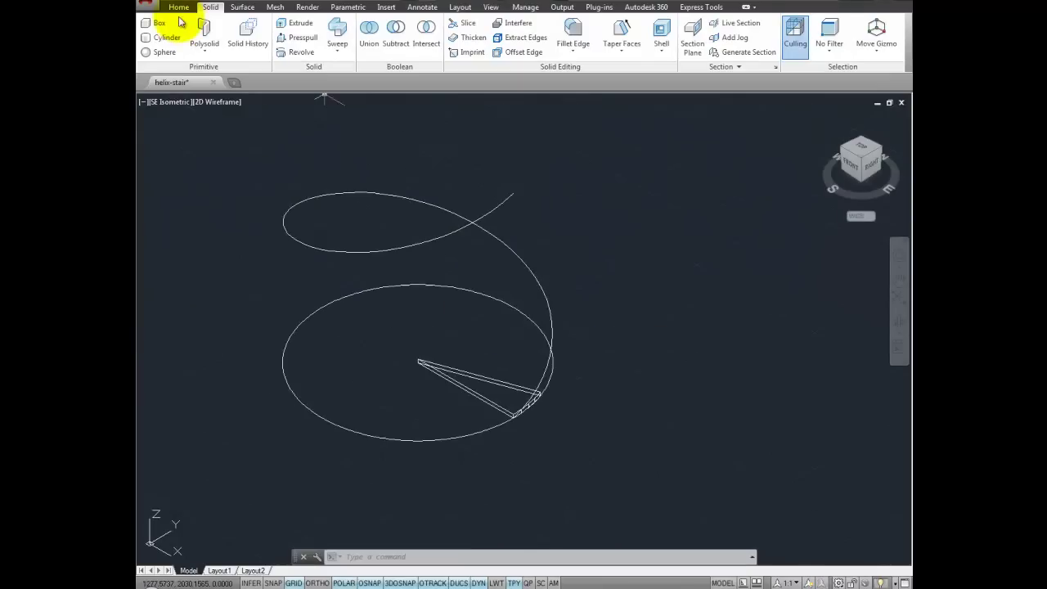
Draw a 1 by 25 rectangle beside the stair tread
left_click(178, 7)
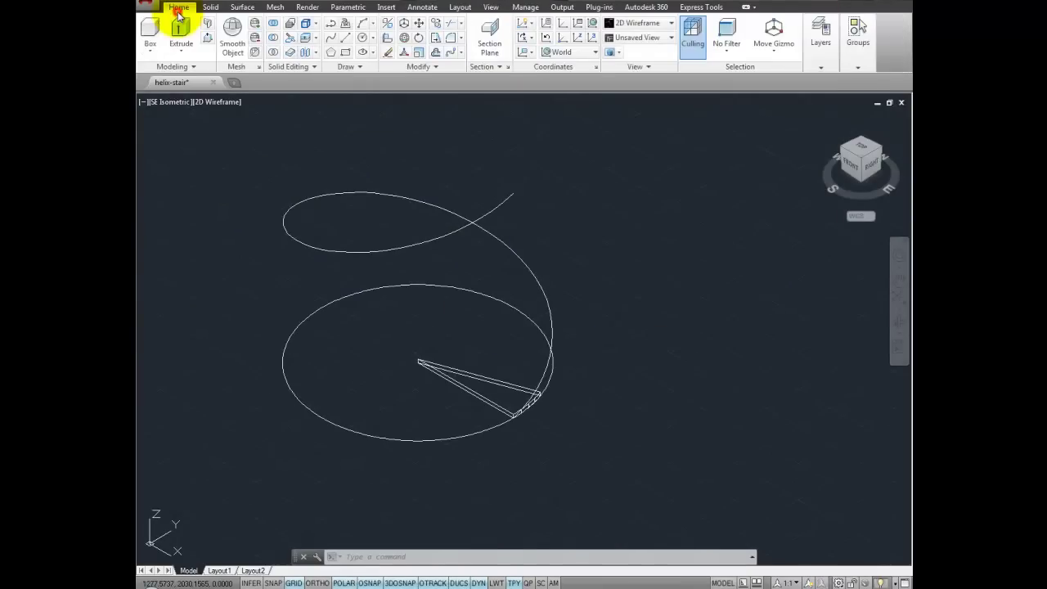
left_click(345, 51)
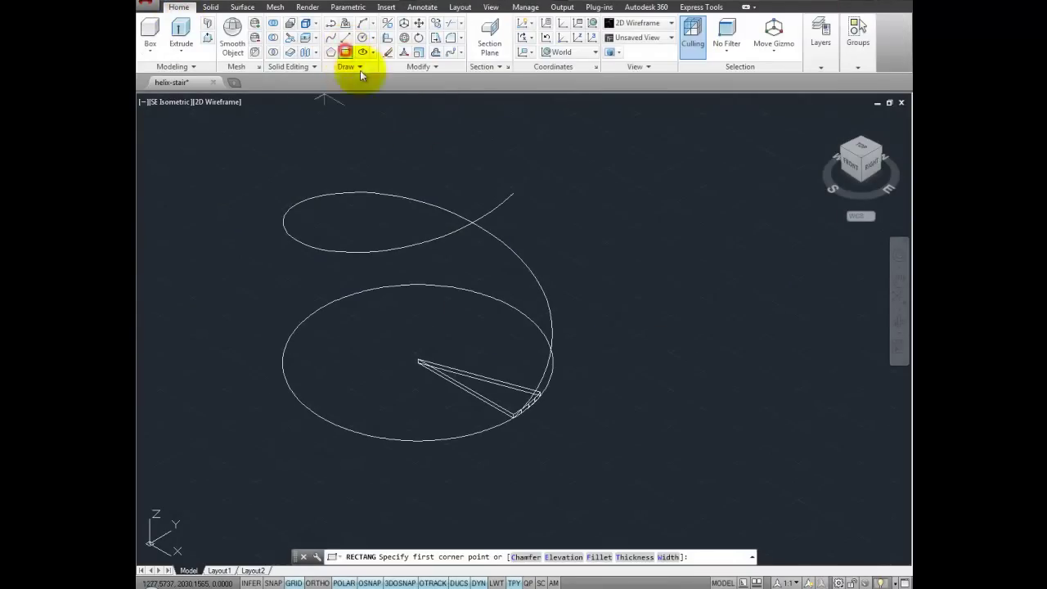
left_click(604, 481)
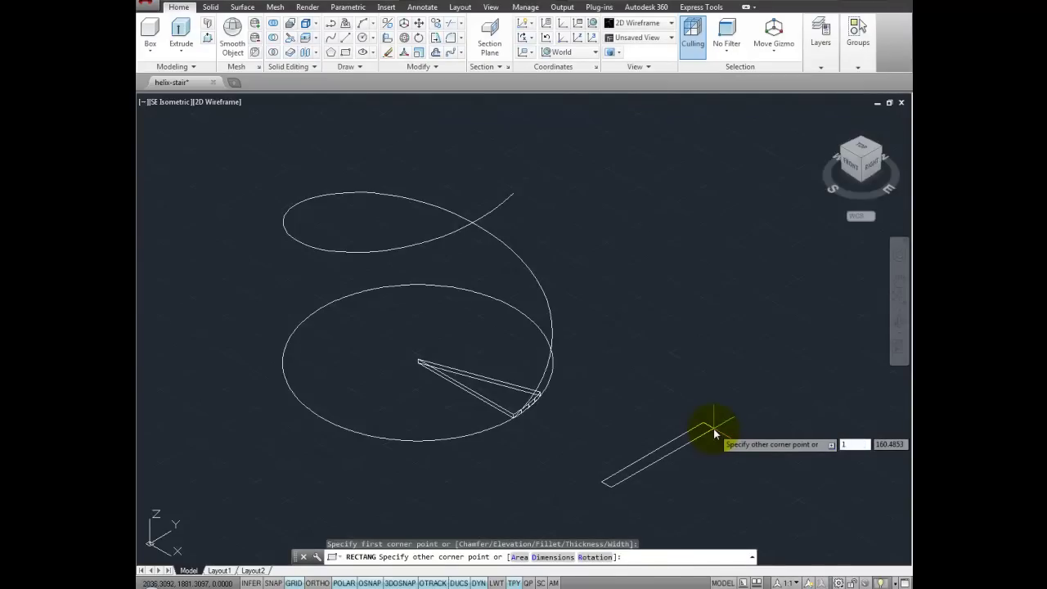
key("Tab")
type("2")
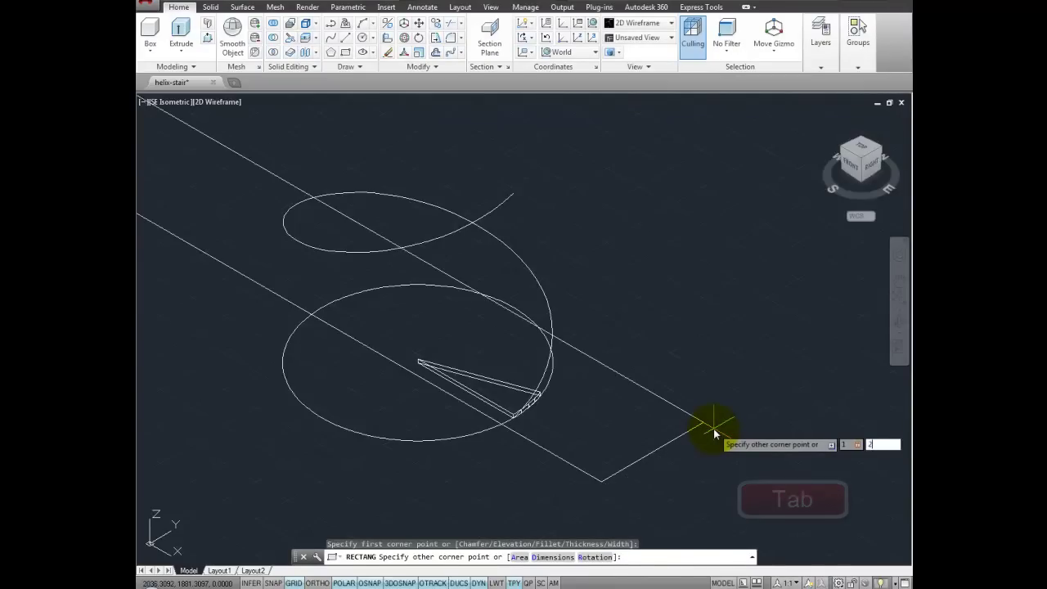
key("Return")
scroll(714, 433, "up", 2)
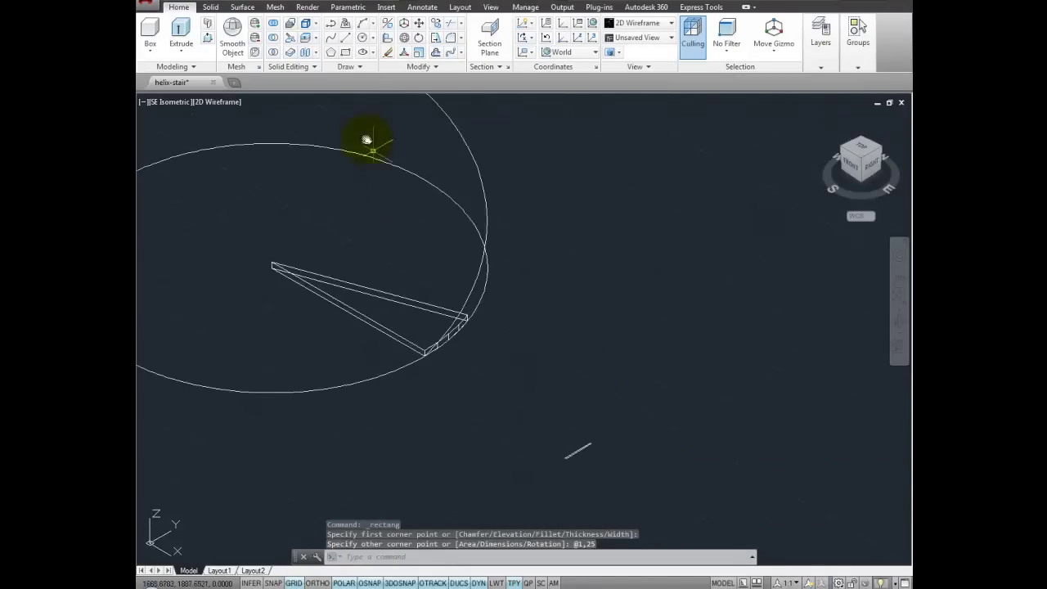
Draw a 1 by 70 strip starting 10 units along from the first rectangle
left_click(342, 55)
scroll(602, 456, "up", 5)
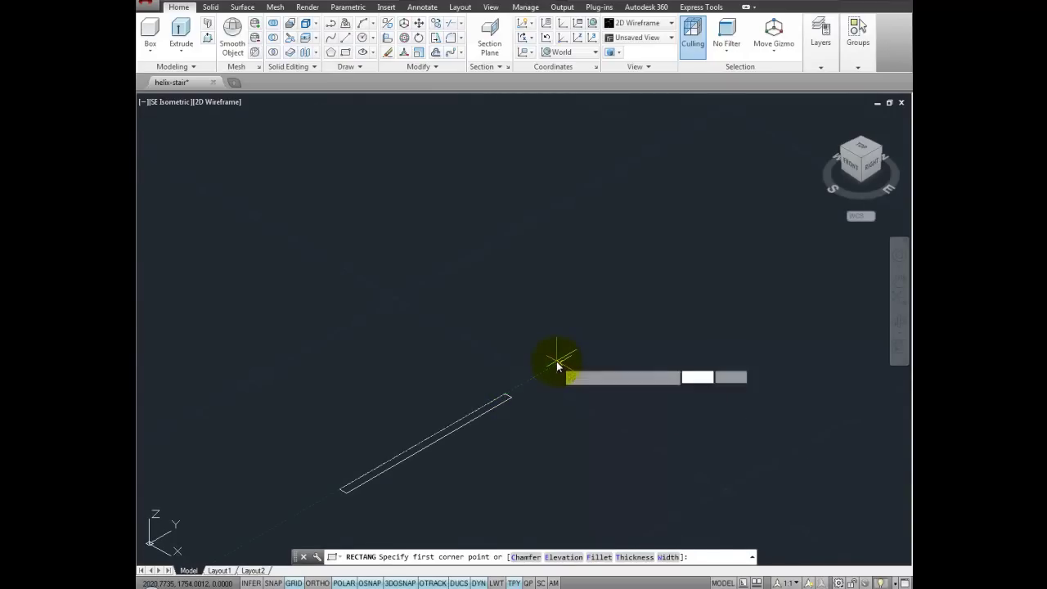
key("Return")
type("1")
key("Tab")
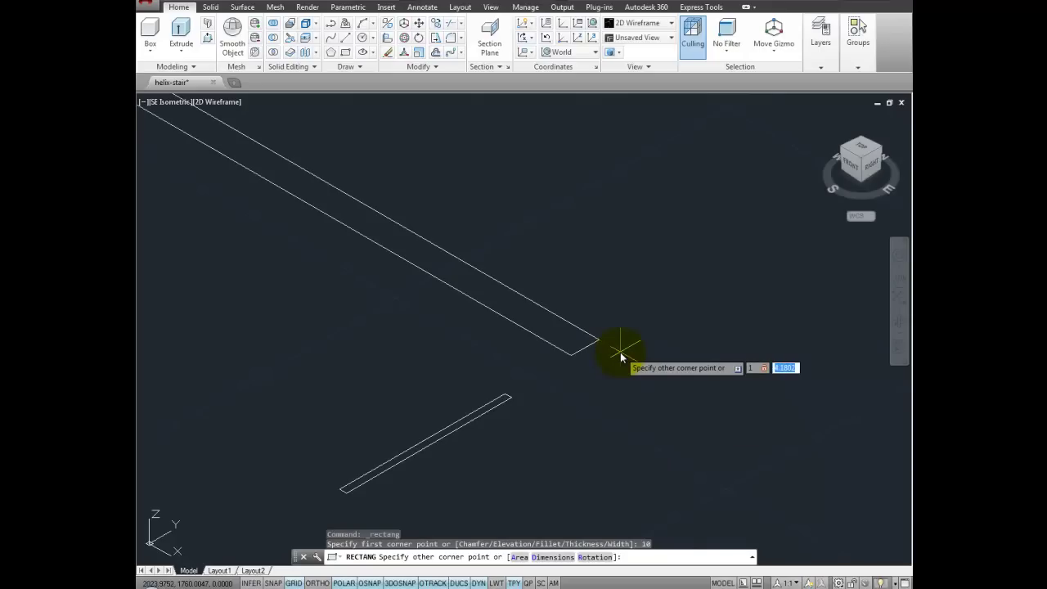
key("Return")
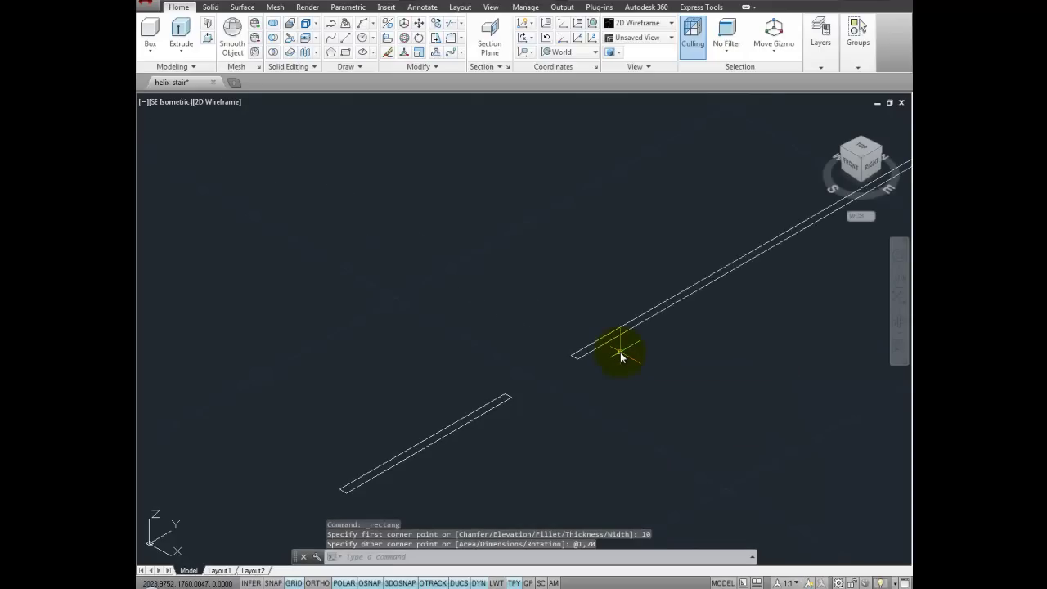
middle_click_drag(620, 356, 404, 444)
scroll(442, 356, "up", 2)
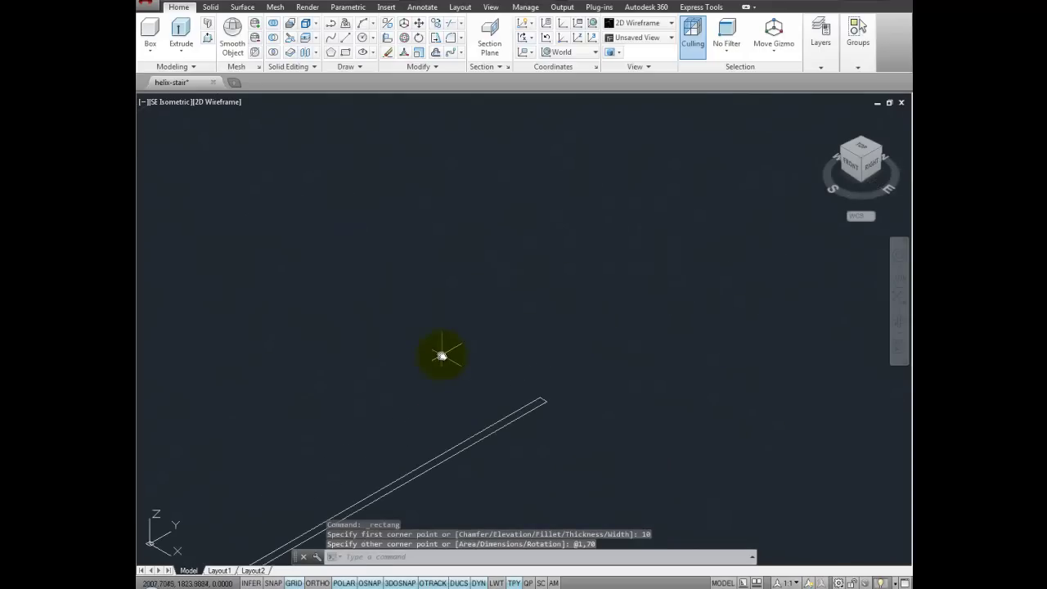
Draw a radius-3.5 circle centred 15 units past the long strip
left_click(362, 37)
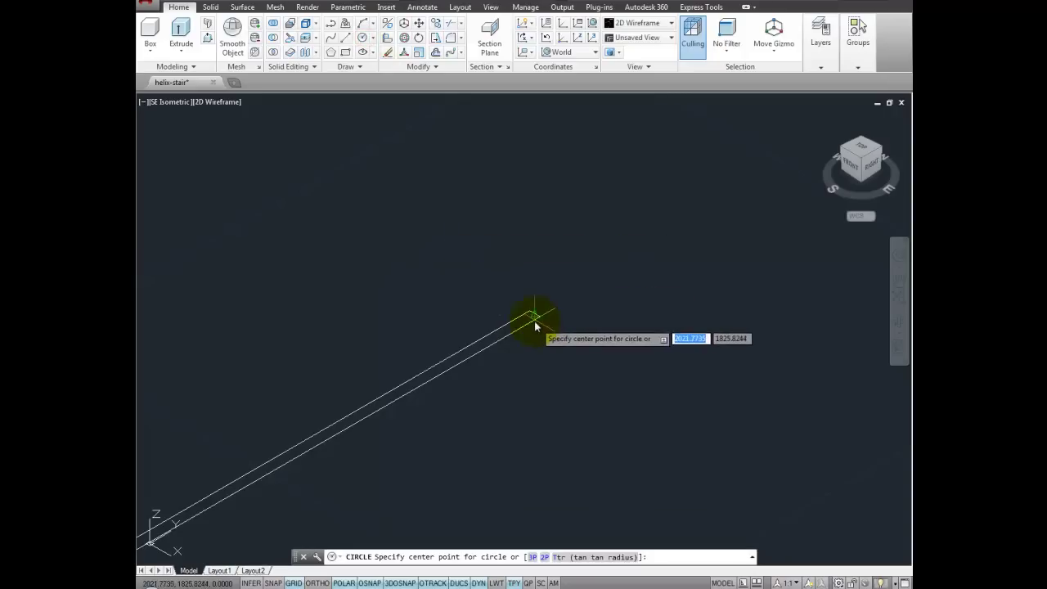
type("15")
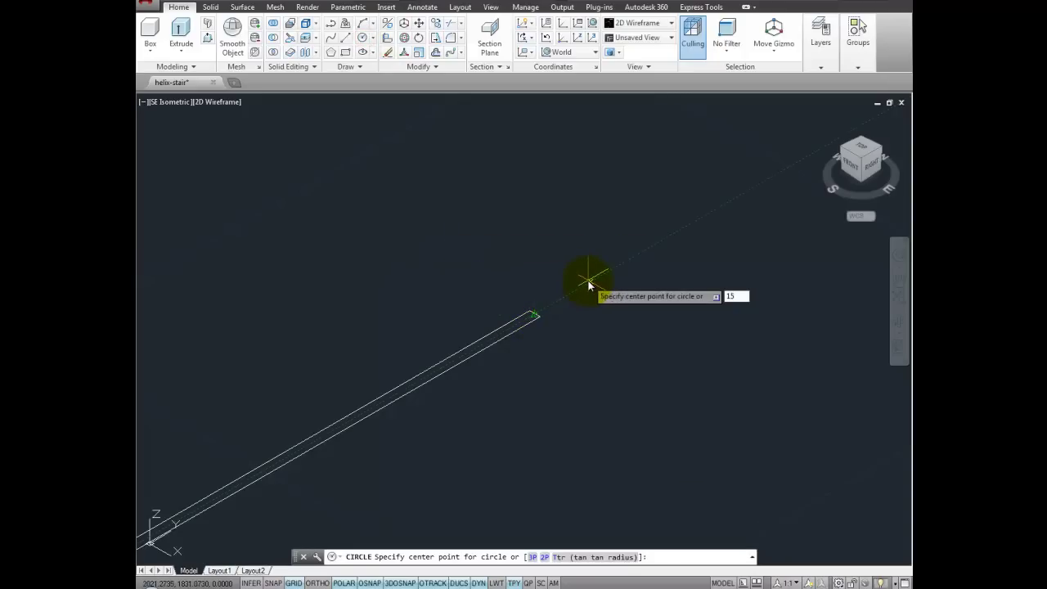
key("Return")
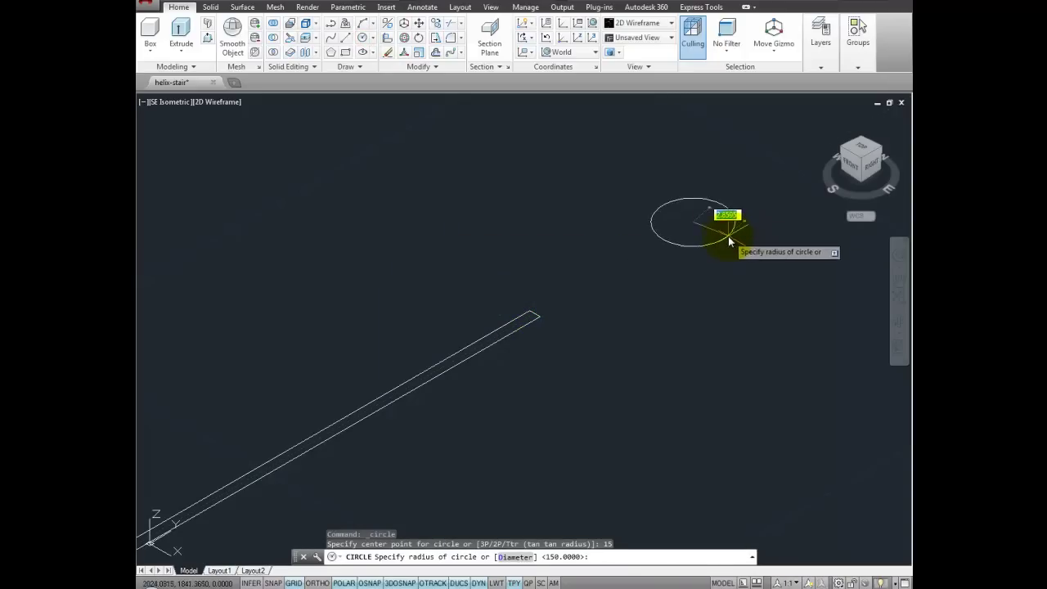
type("3.5")
key("Return")
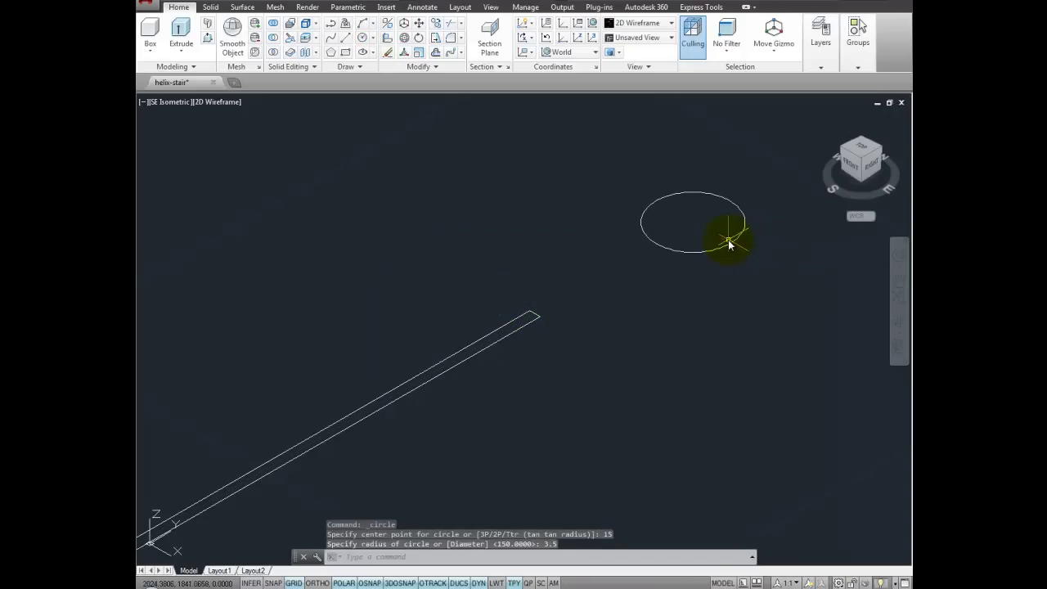
scroll(622, 295, "down", 3)
scroll(458, 384, "down", 2)
middle_click_drag(398, 352, 694, 411)
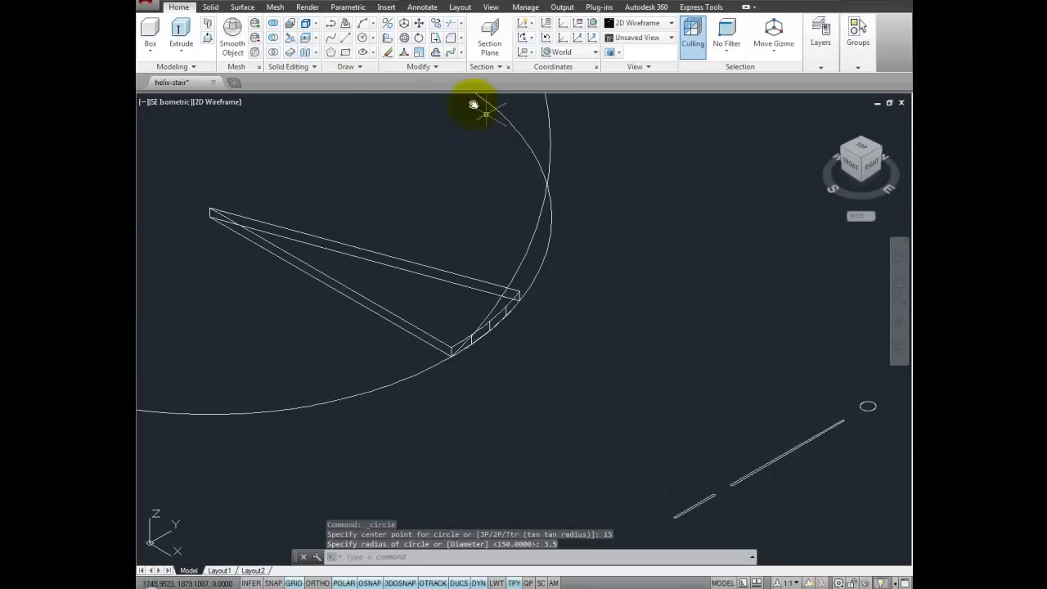
Draw a radius-2 circle on the tread's outer edge
left_click(363, 39)
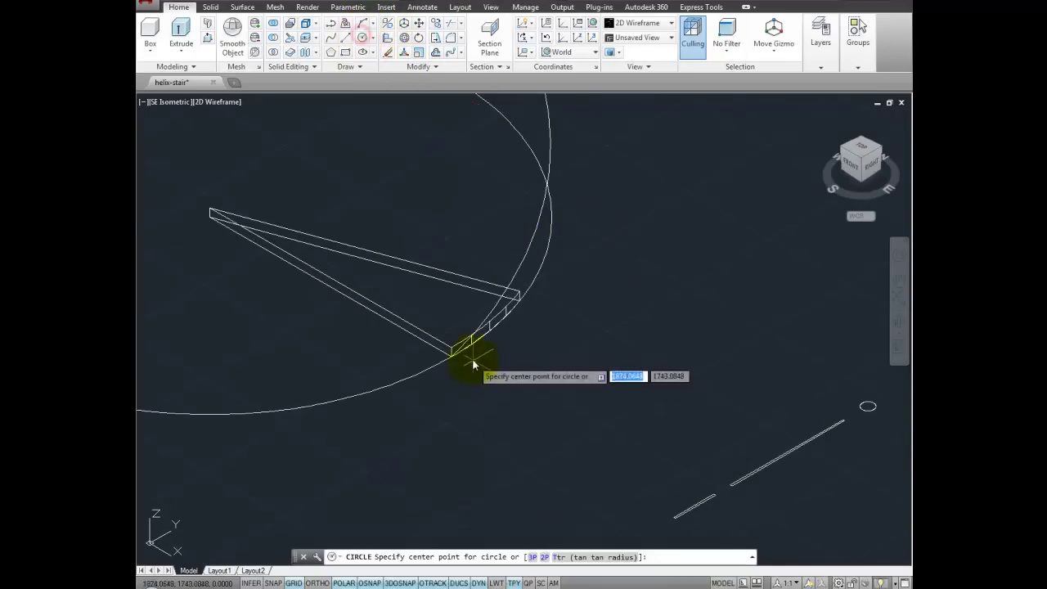
scroll(472, 358, "up", 2)
left_click(511, 291)
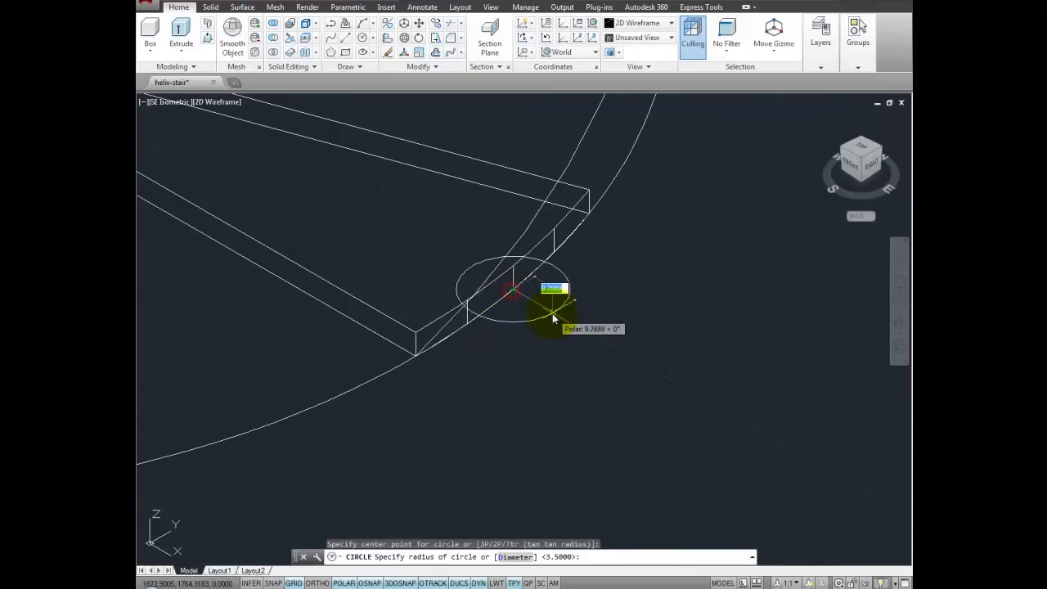
type("2")
key("Return")
scroll(553, 317, "down", 3)
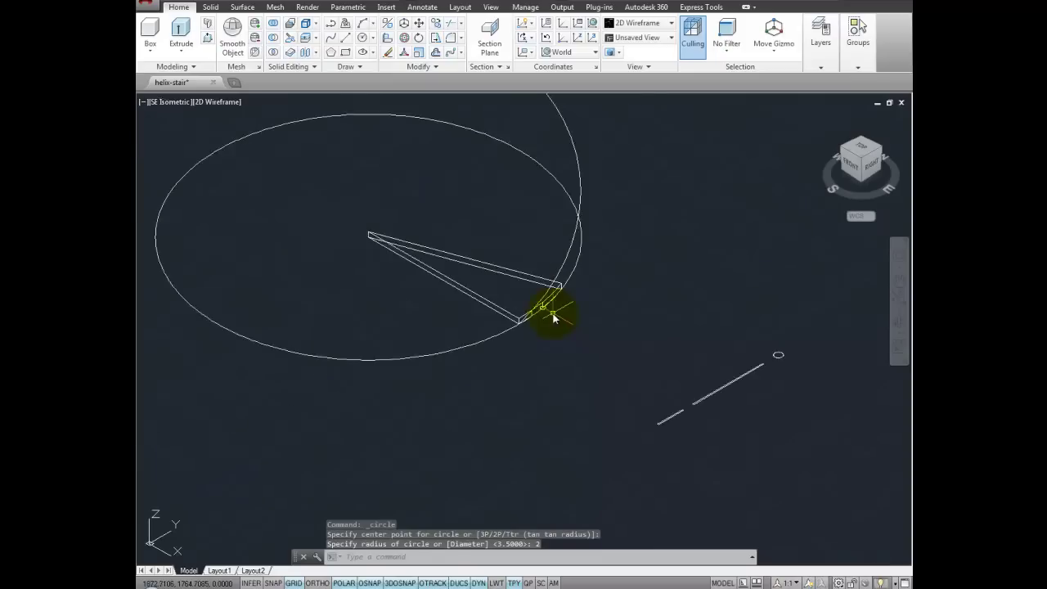
Set the visual style to Conceptual
left_click(222, 104)
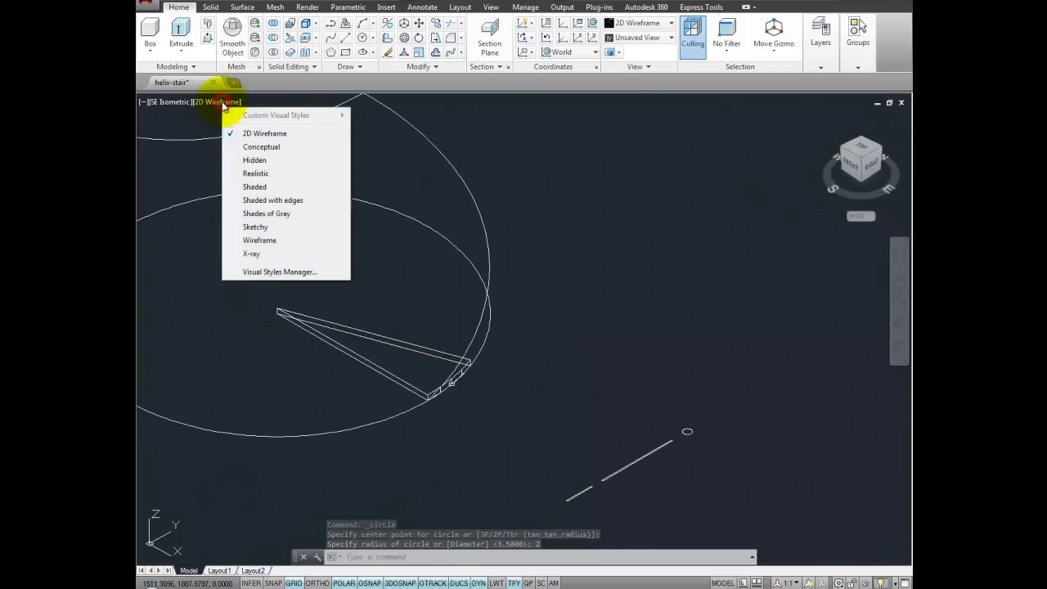
left_click(256, 147)
scroll(495, 324, "up", 4)
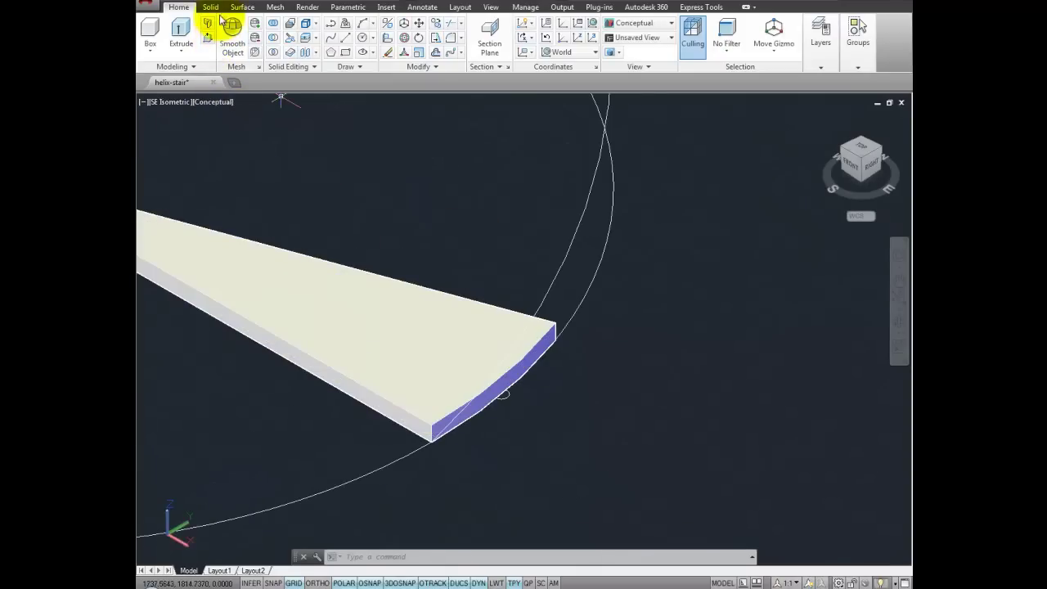
Press-pull the radius-2 circle 125 units up into a baluster post
left_click(210, 7)
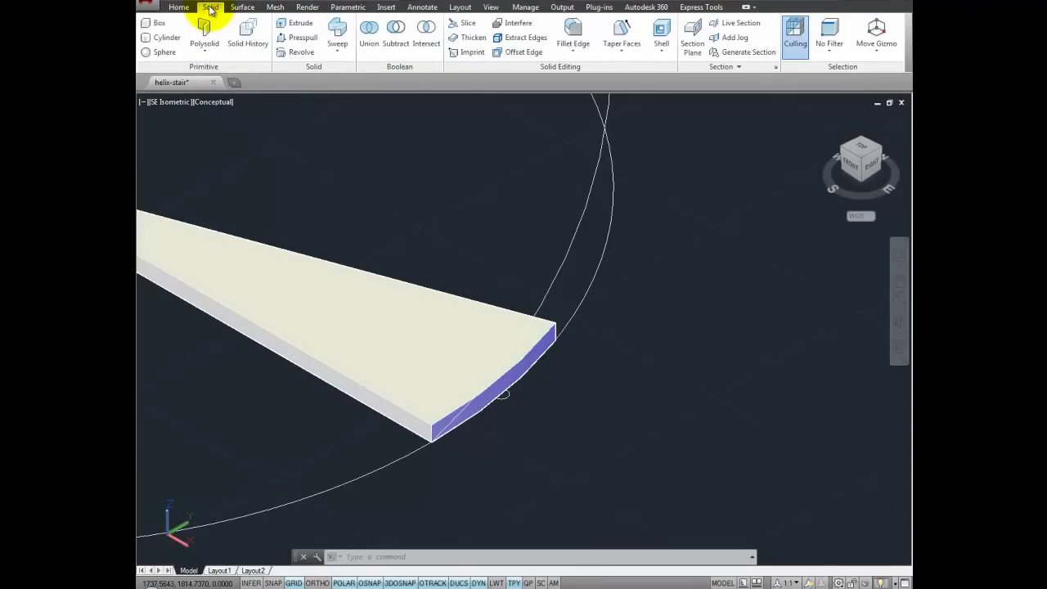
left_click(300, 38)
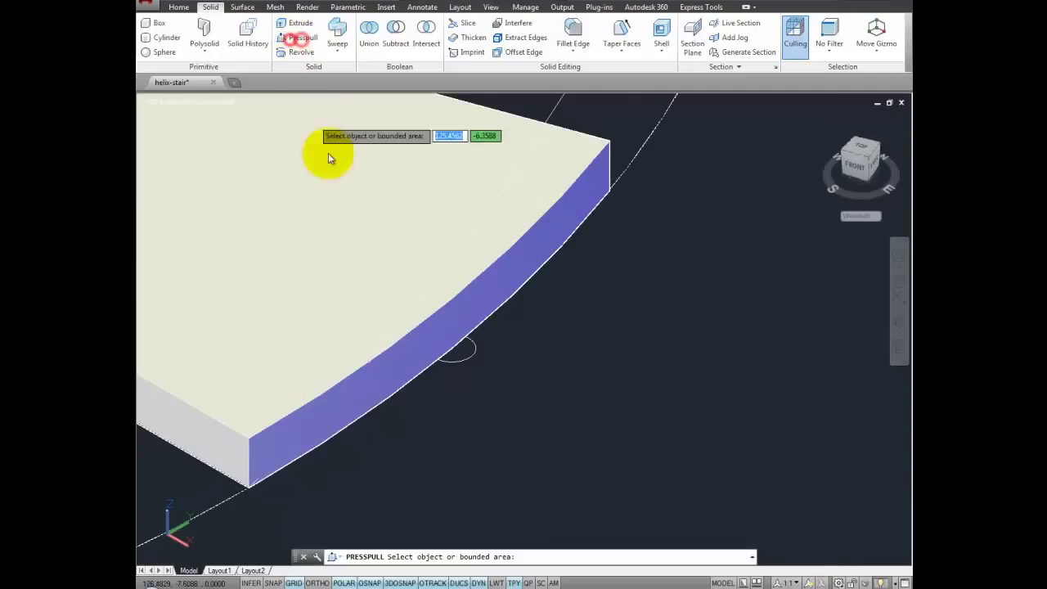
left_click(452, 360)
type("125")
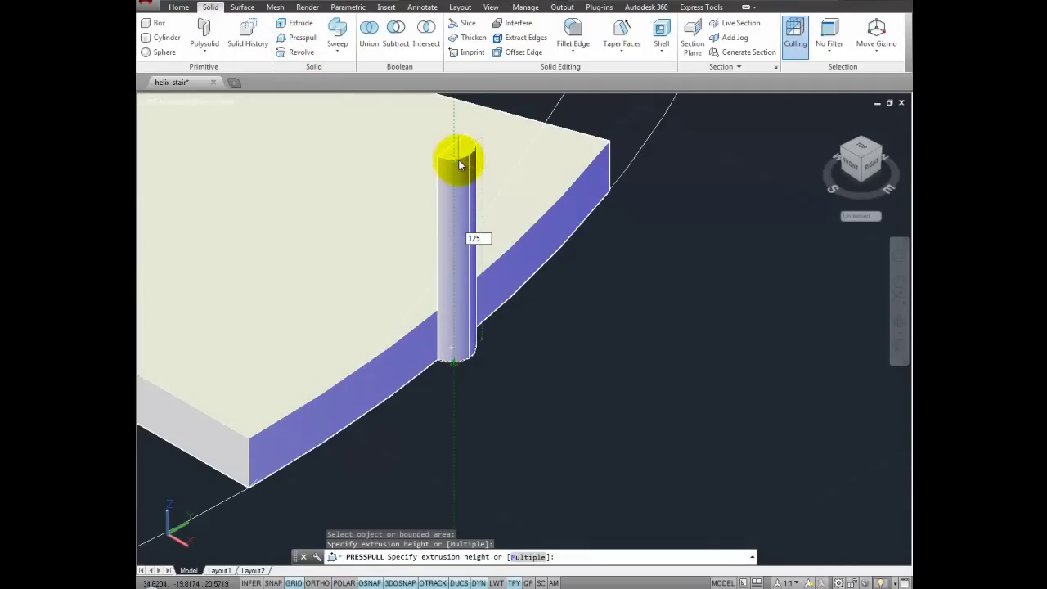
key("Return")
scroll(591, 303, "down", 5)
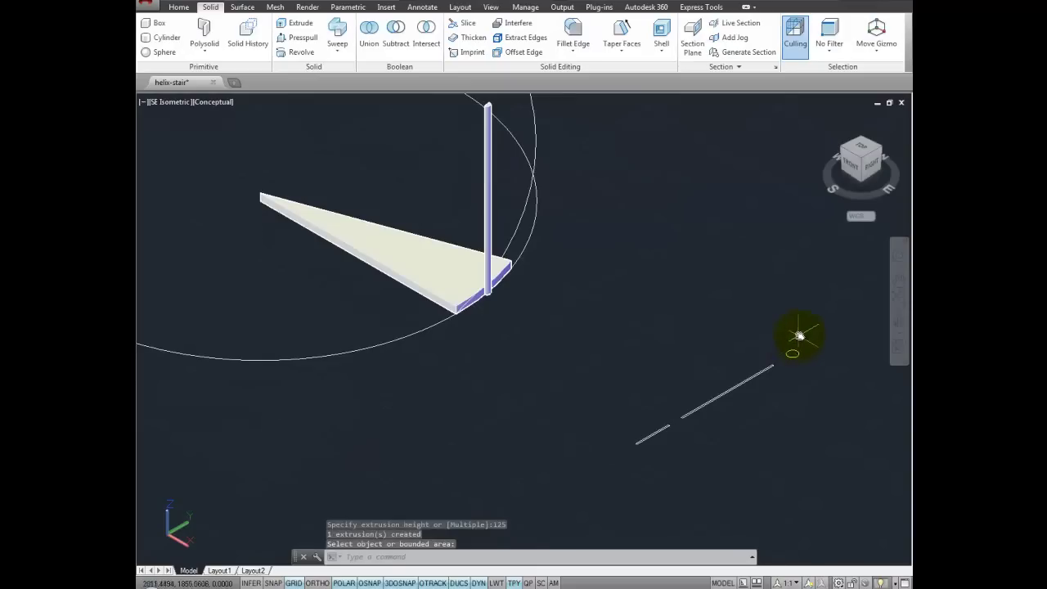
Select the distant line and rotate it to stand vertical
left_click(803, 331)
left_click(597, 470)
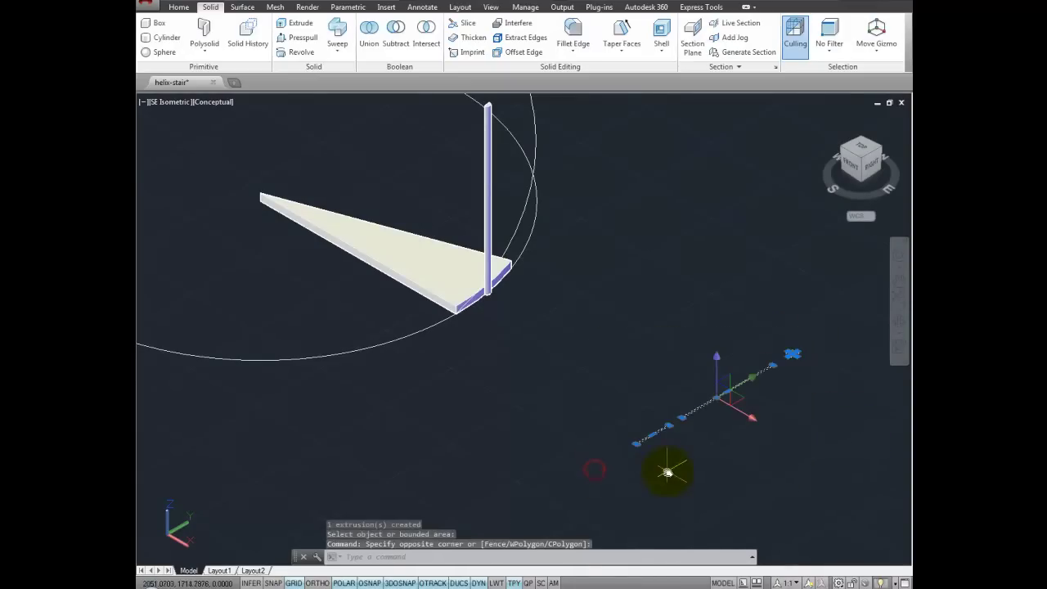
left_click(748, 419)
key("space")
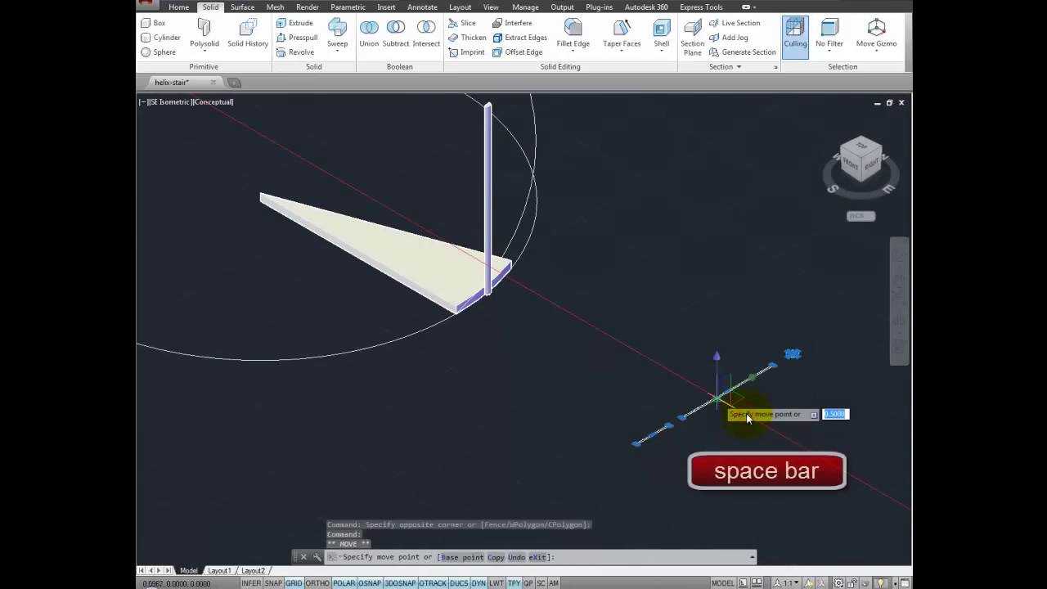
left_click(719, 306)
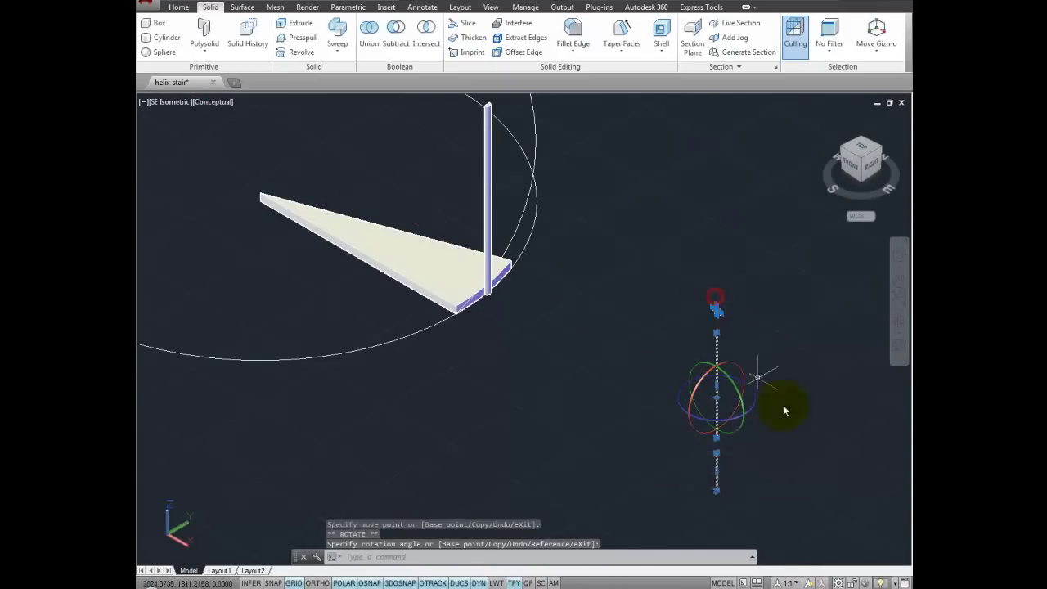
key("Escape")
Move the vertical line's bottom end onto the tread corner
left_click(753, 272)
left_click(673, 512)
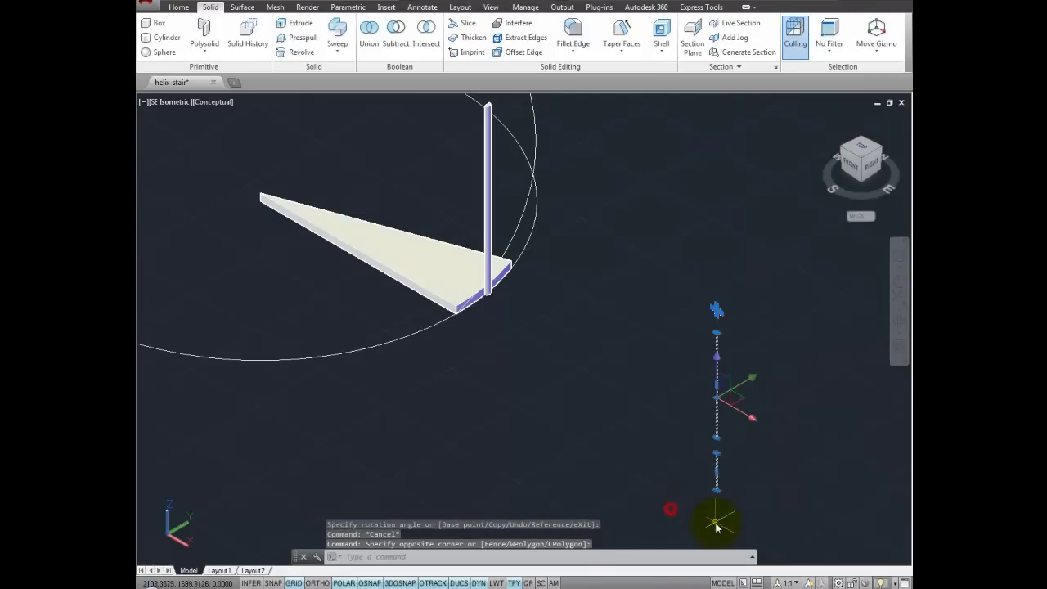
scroll(712, 515, "up", 5)
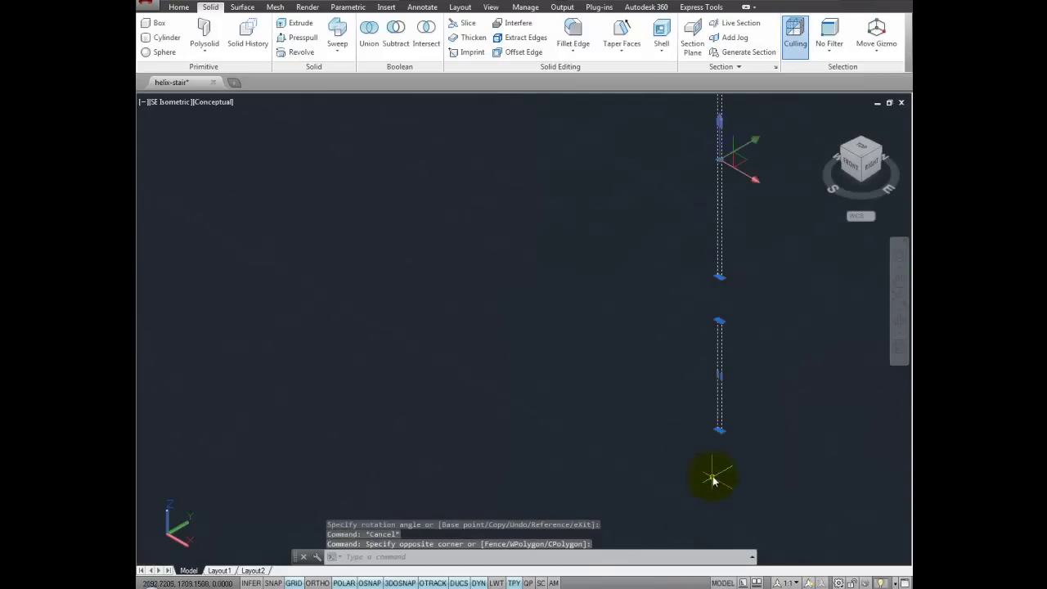
left_click(717, 431)
scroll(531, 417, "down", 2)
key("space")
scroll(434, 327, "up", 4)
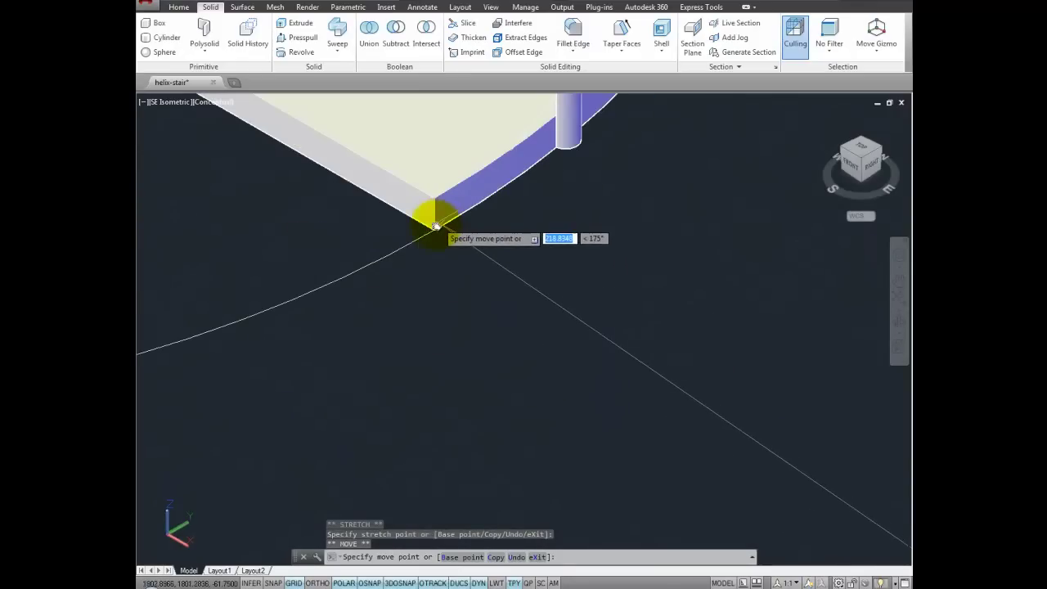
left_click(433, 229)
key("Escape")
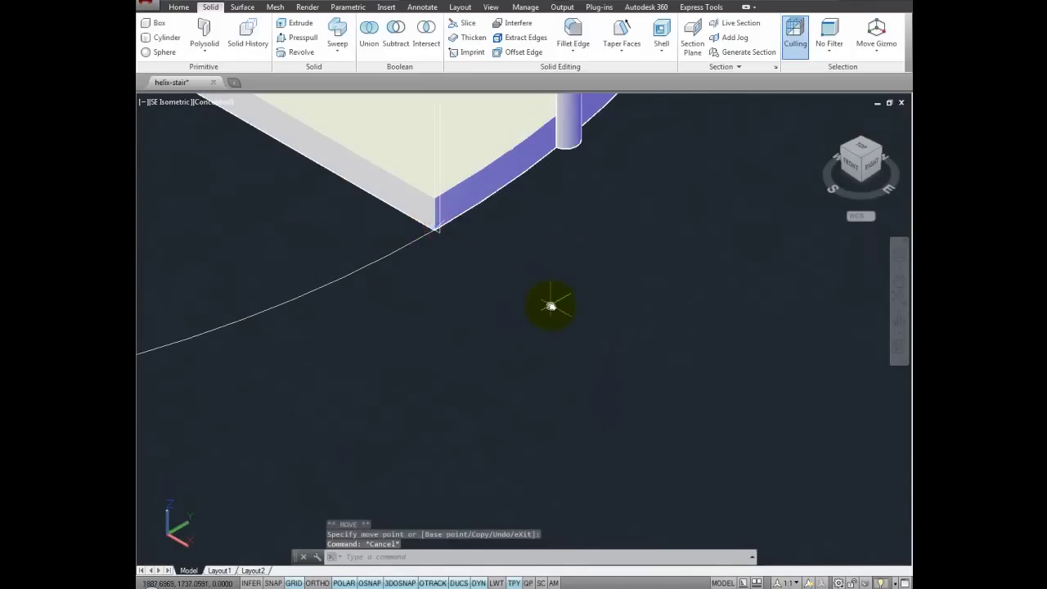
Move the baluster post 1 unit along the X axis
scroll(488, 411, "down", 3)
scroll(473, 424, "down", 1)
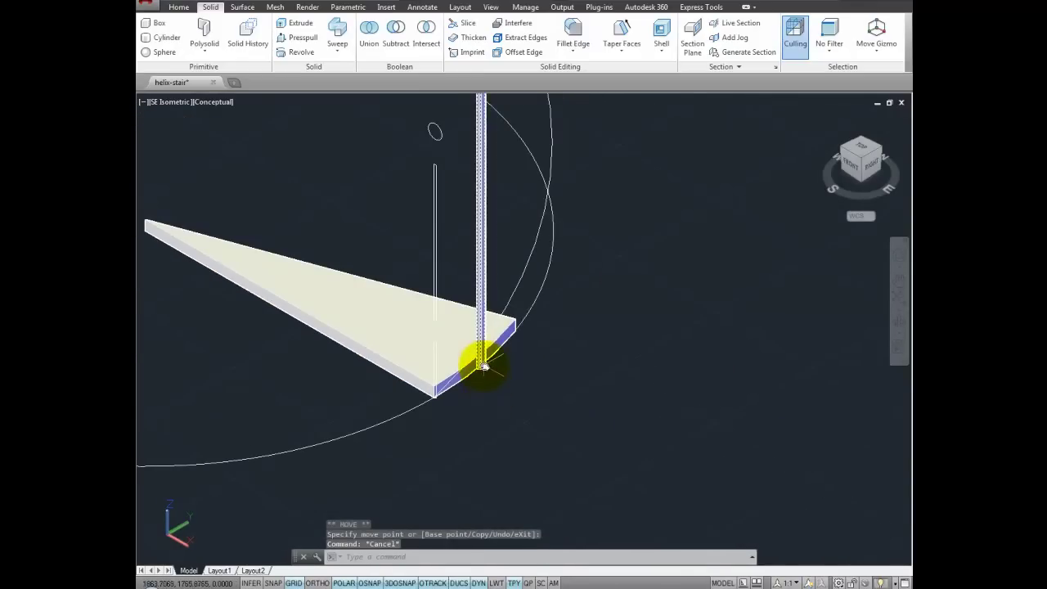
left_click(480, 355)
left_click(507, 243)
type("1")
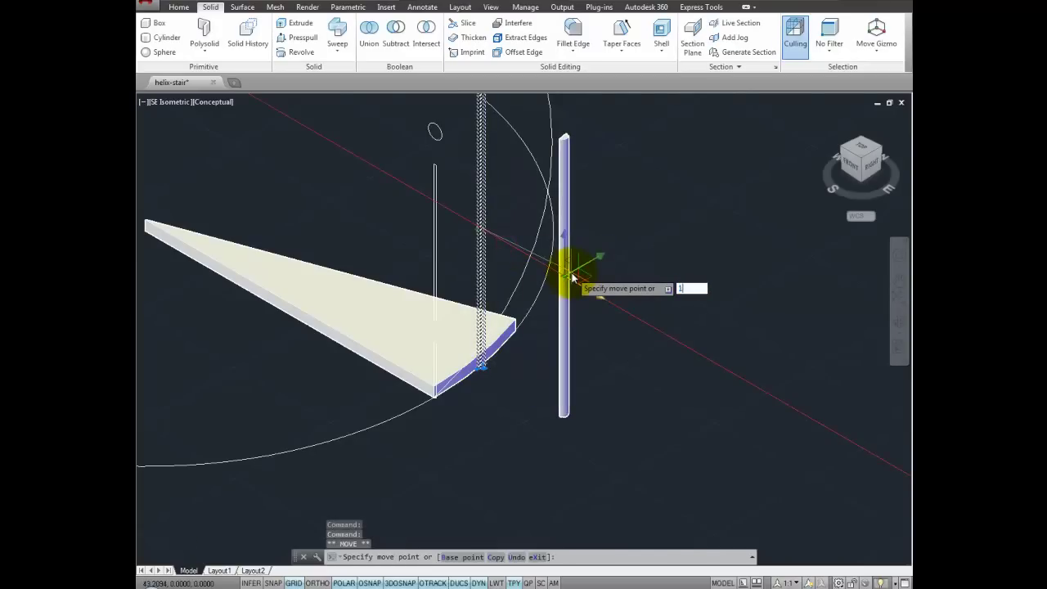
key("Return")
key("Escape")
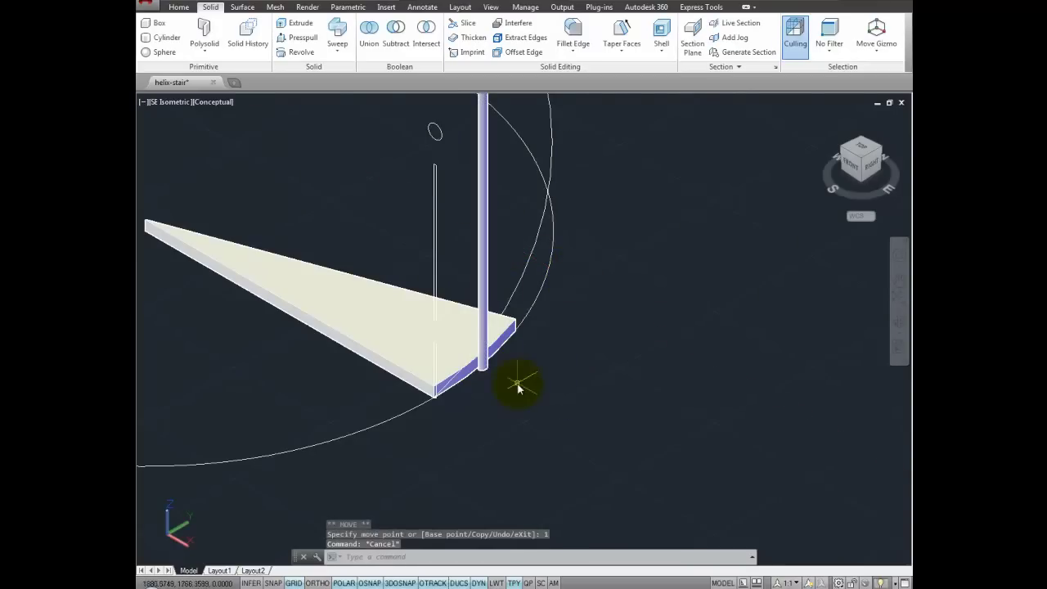
mouse_move(501, 413)
middle_mouse_down("shift")
mouse_move(569, 392)
mouse_move(540, 407)
mouse_move(545, 433)
mouse_move(629, 479)
mouse_move(532, 430)
mouse_move(543, 430)
mouse_move(519, 374)
middle_mouse_up("shift")
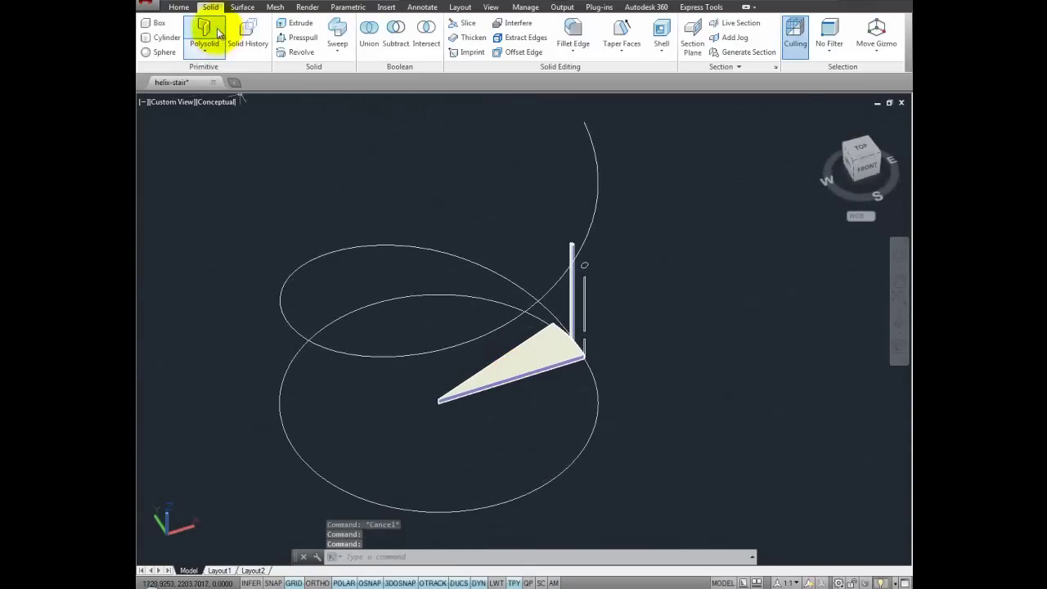
Path-array the tread and post along the helix, divided evenly into 18 items
left_click(179, 8)
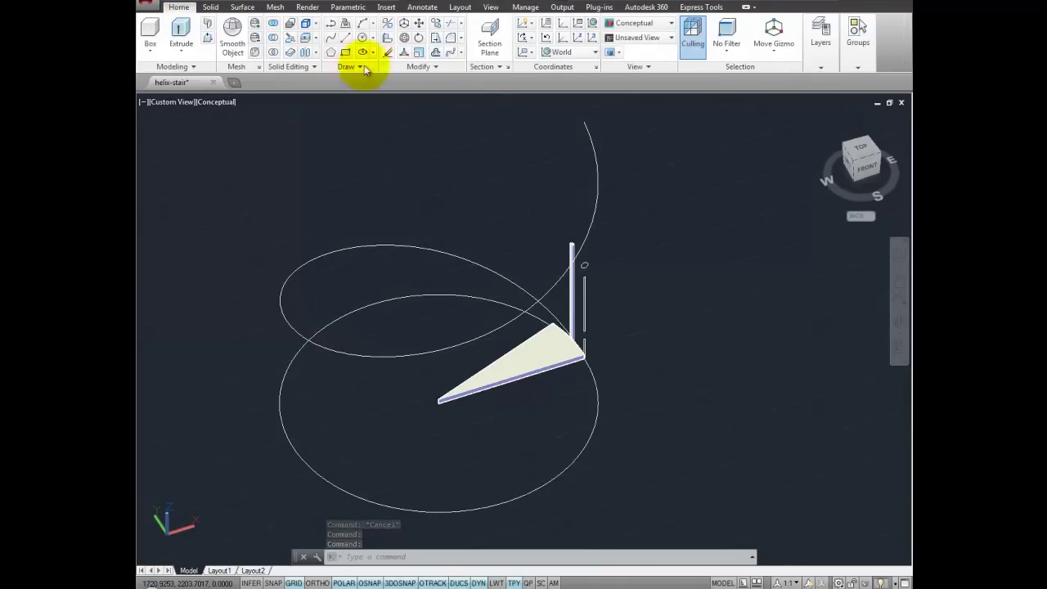
left_click(450, 51)
left_click(461, 52)
left_click(470, 98)
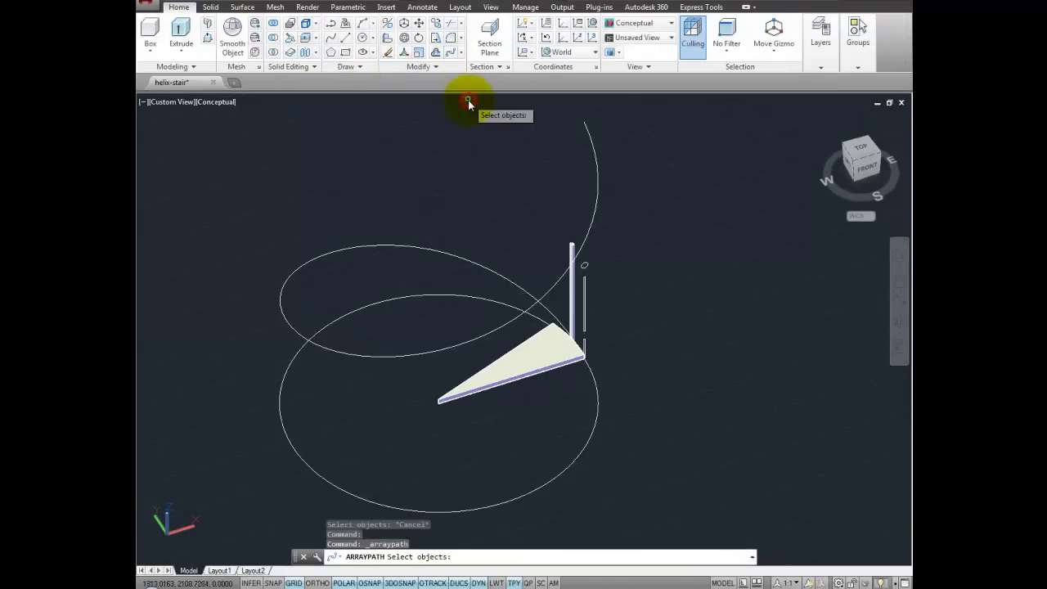
left_click(519, 368)
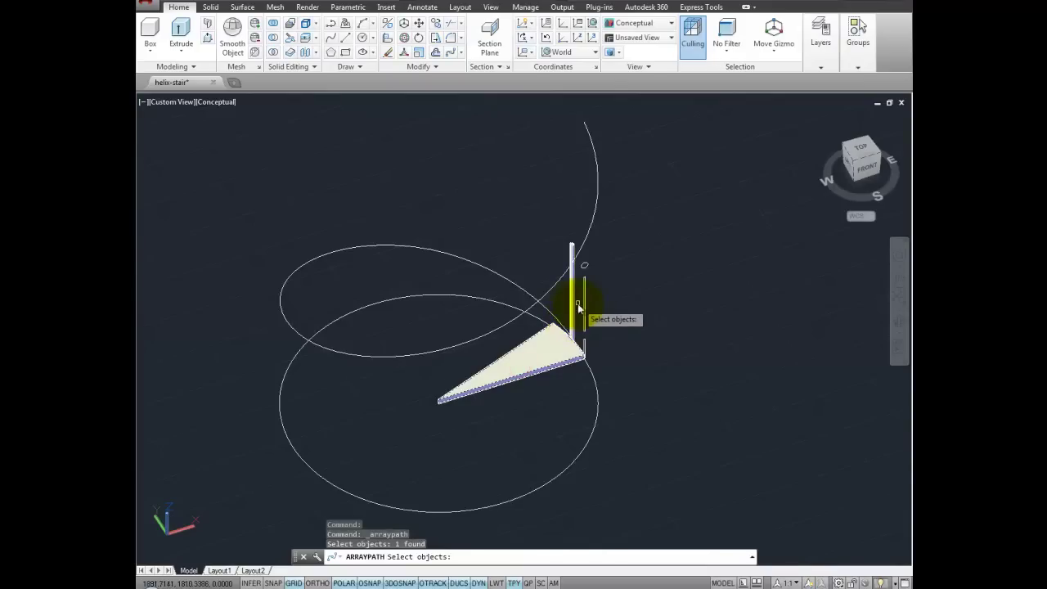
key("Return")
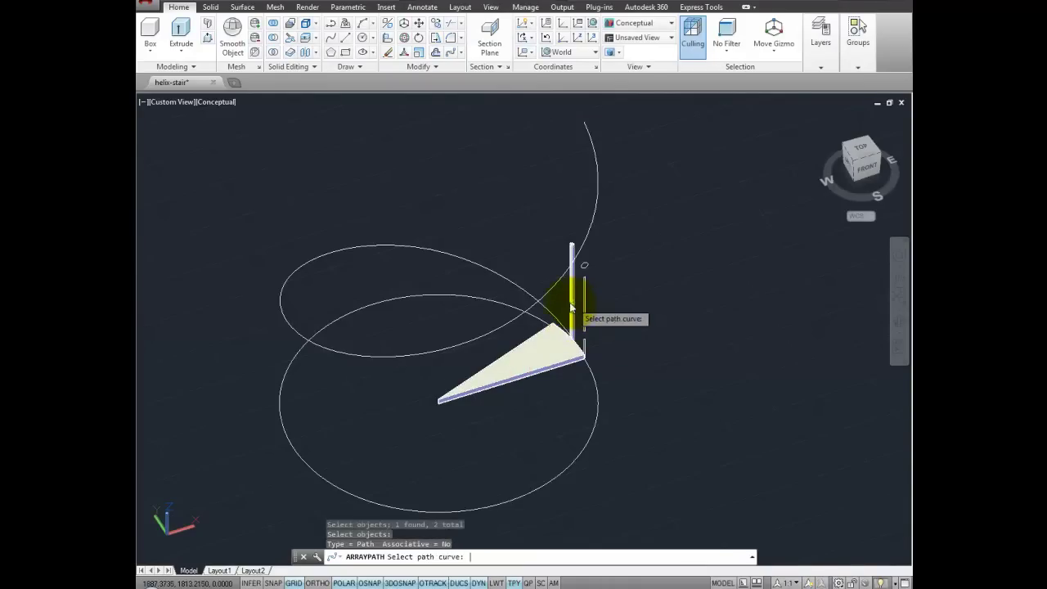
left_click(557, 322)
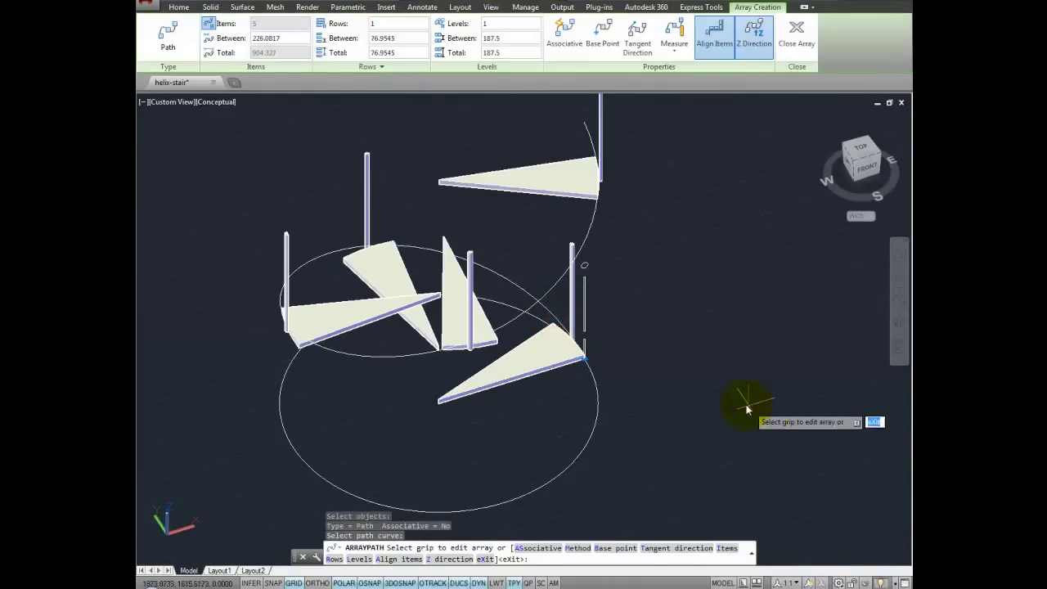
left_click(684, 59)
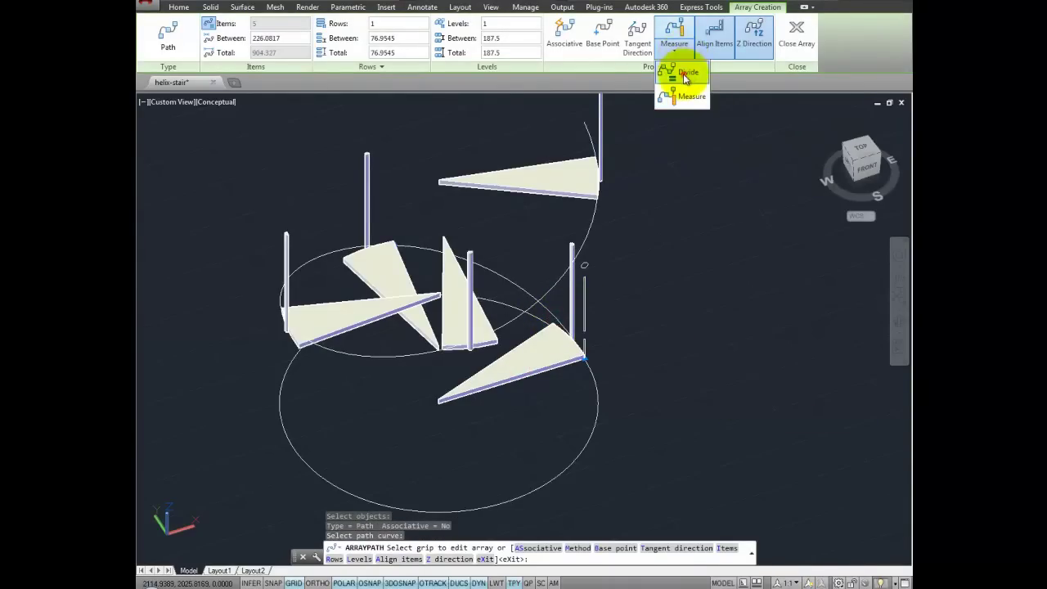
left_click(684, 78)
left_click(277, 20)
type("18")
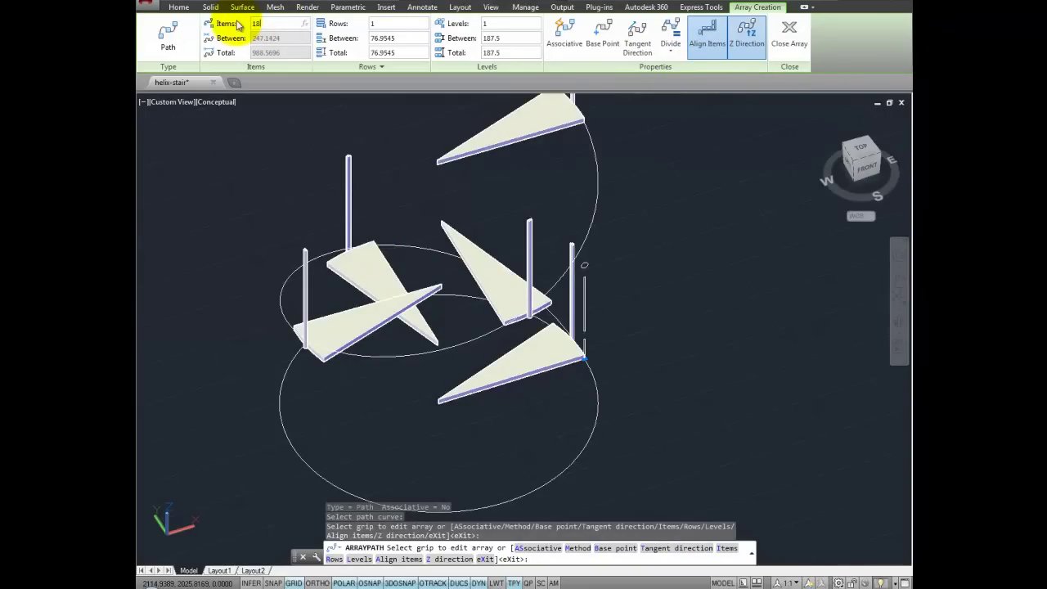
key("Return")
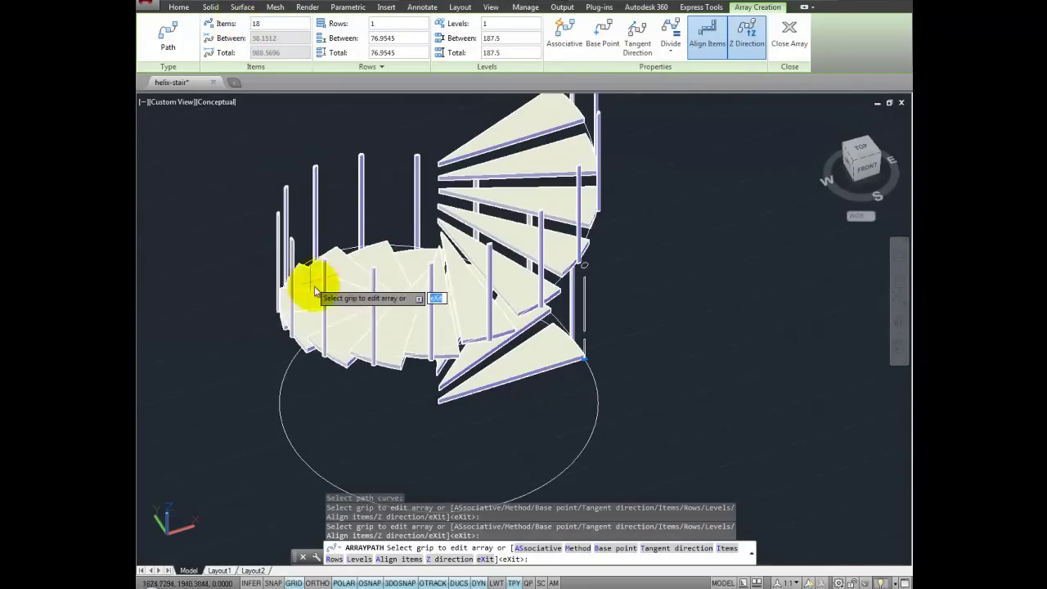
mouse_move(561, 355)
middle_mouse_down("shift")
mouse_move(498, 367)
mouse_move(452, 327)
mouse_move(573, 169)
middle_mouse_up("shift")
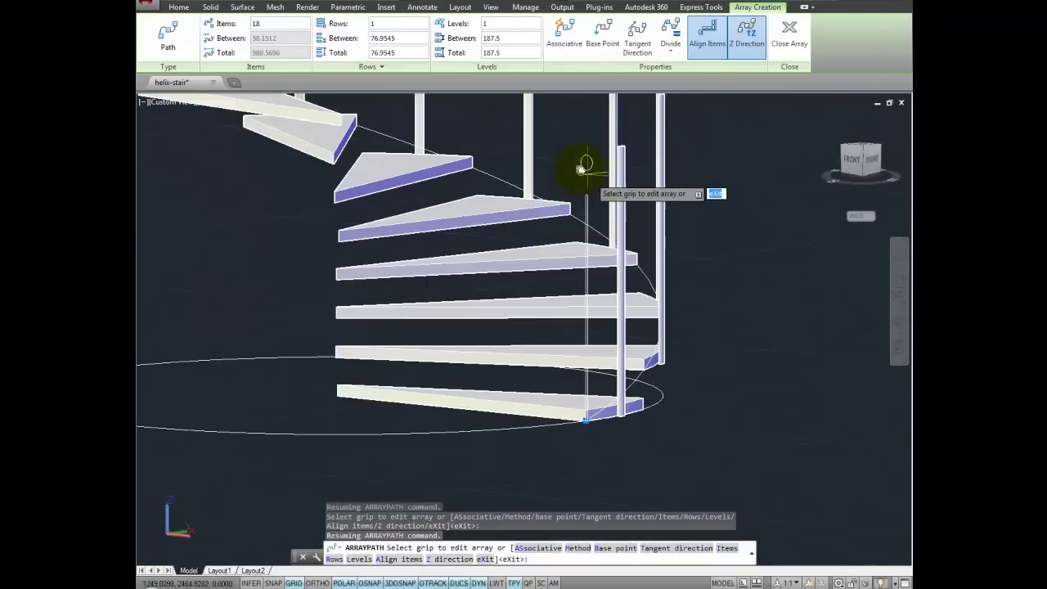
key("Escape")
key("Escape")
Start a sweep with the handrail circle and two vertical lines as profiles
left_click(214, 8)
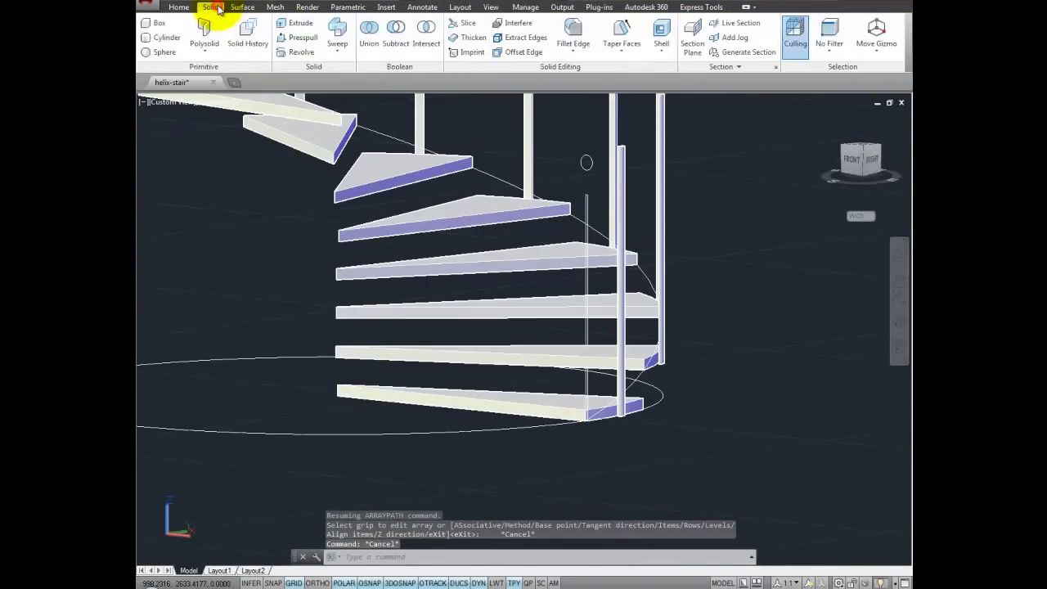
left_click(333, 50)
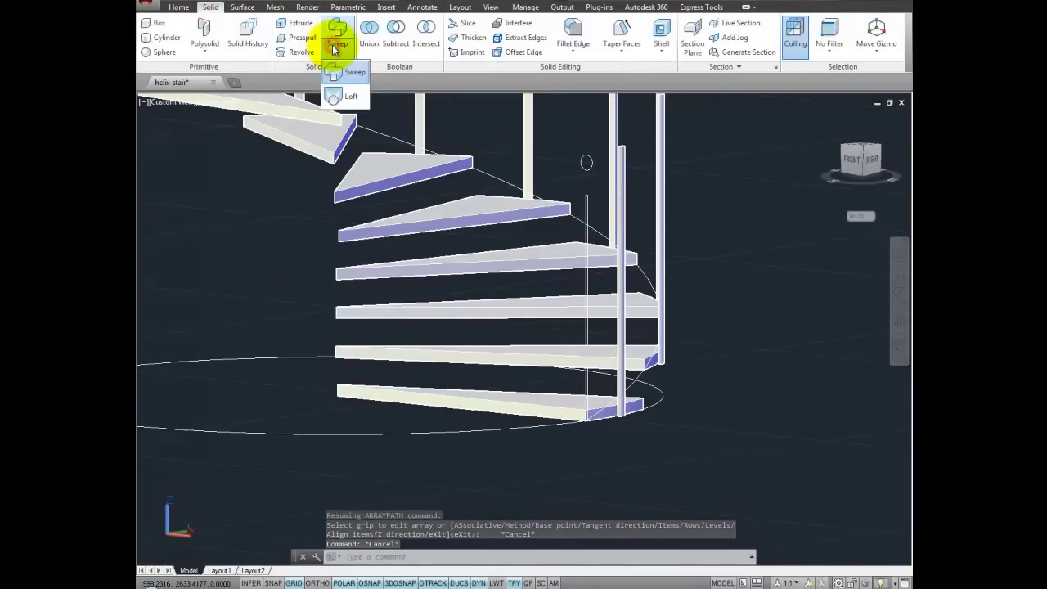
left_click(355, 76)
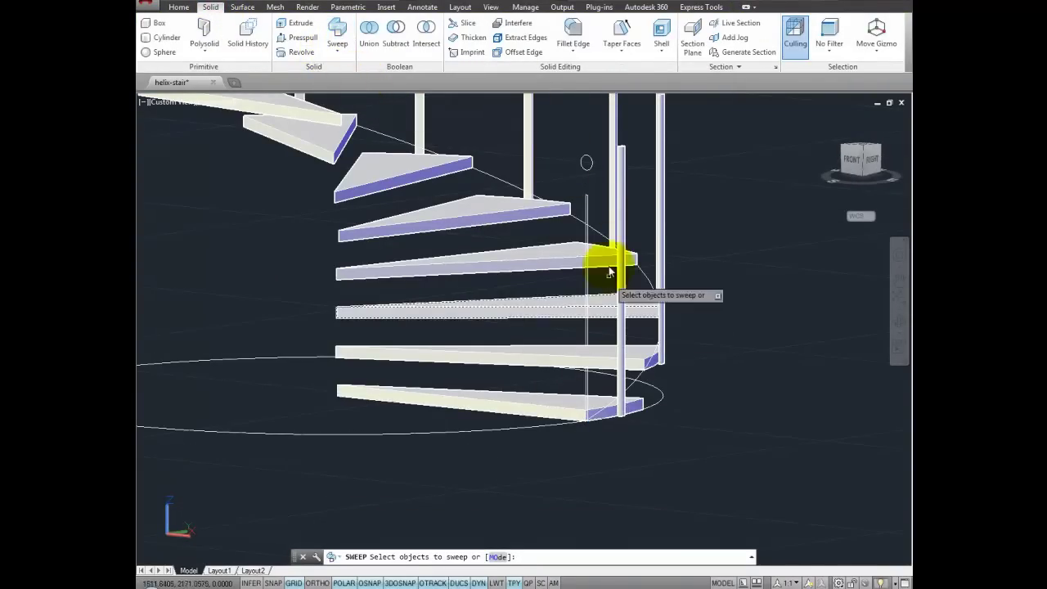
left_click(588, 161)
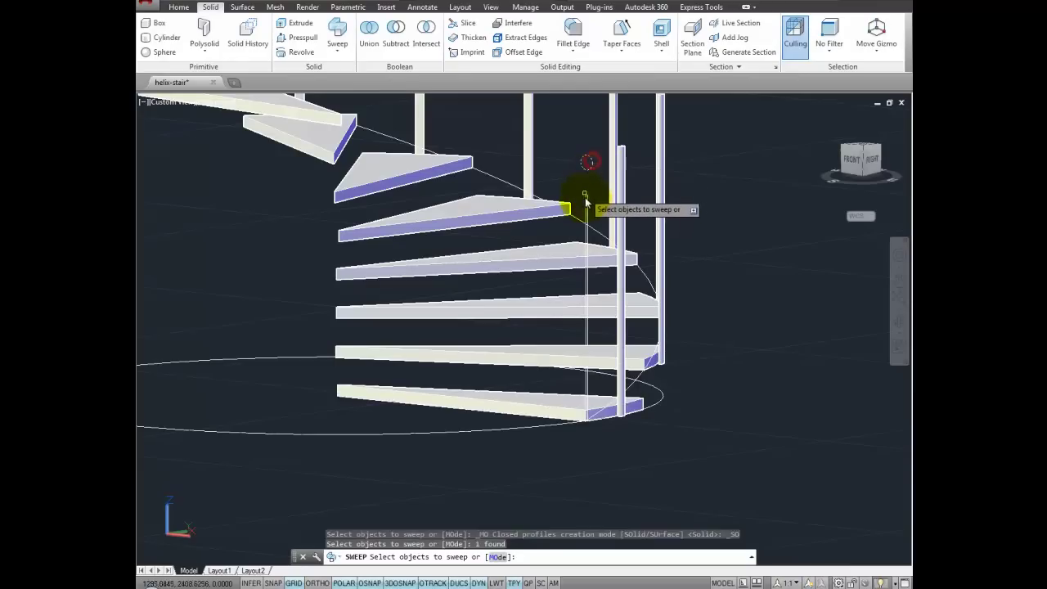
left_click(587, 203)
left_click(587, 387)
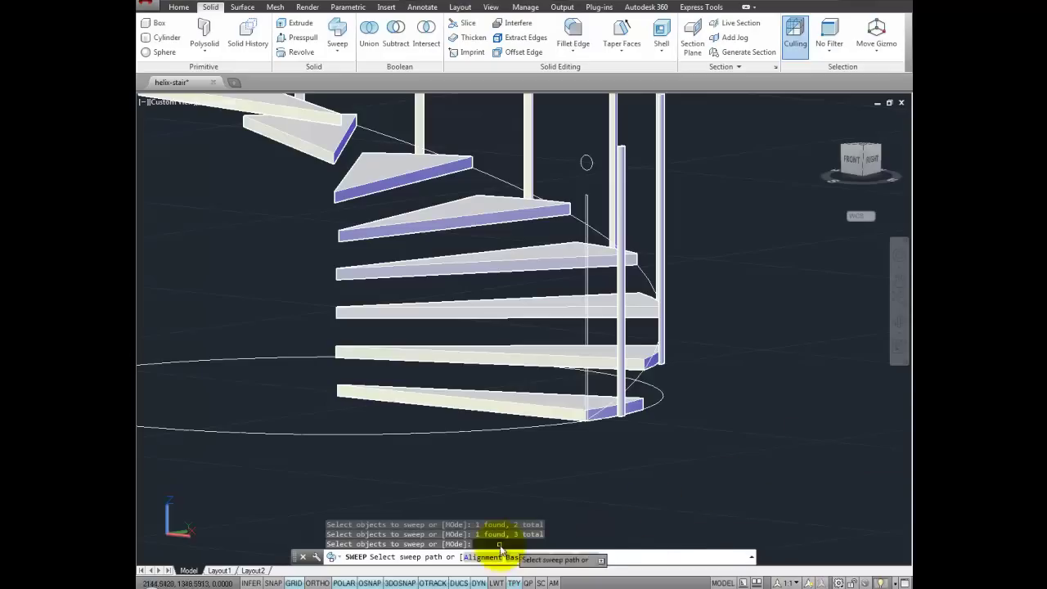
Sweep the profiles along the helix with Alignment No and the base point at the helix start
left_click(470, 557)
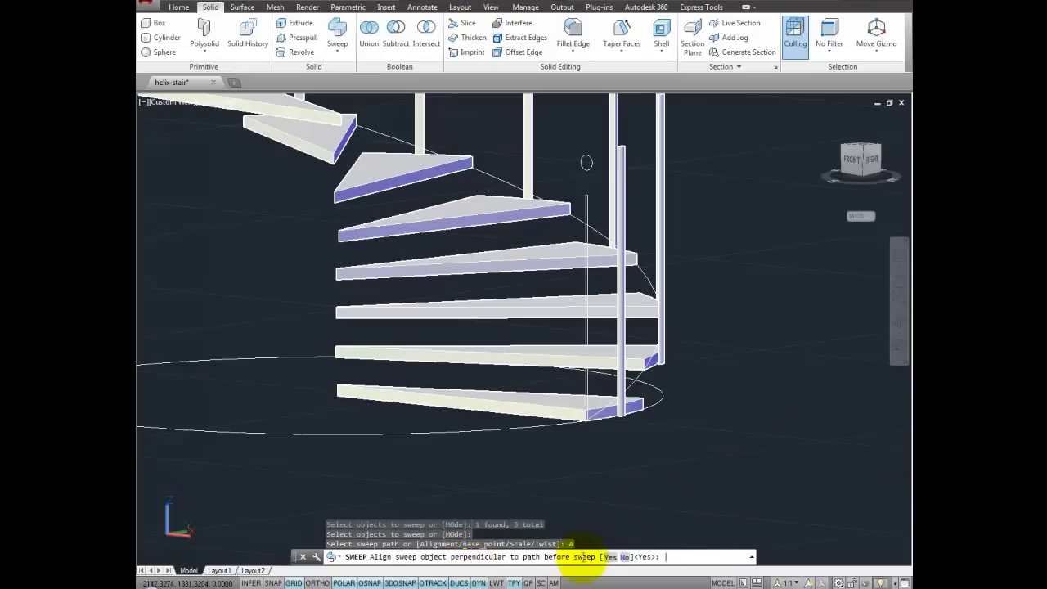
left_click(624, 556)
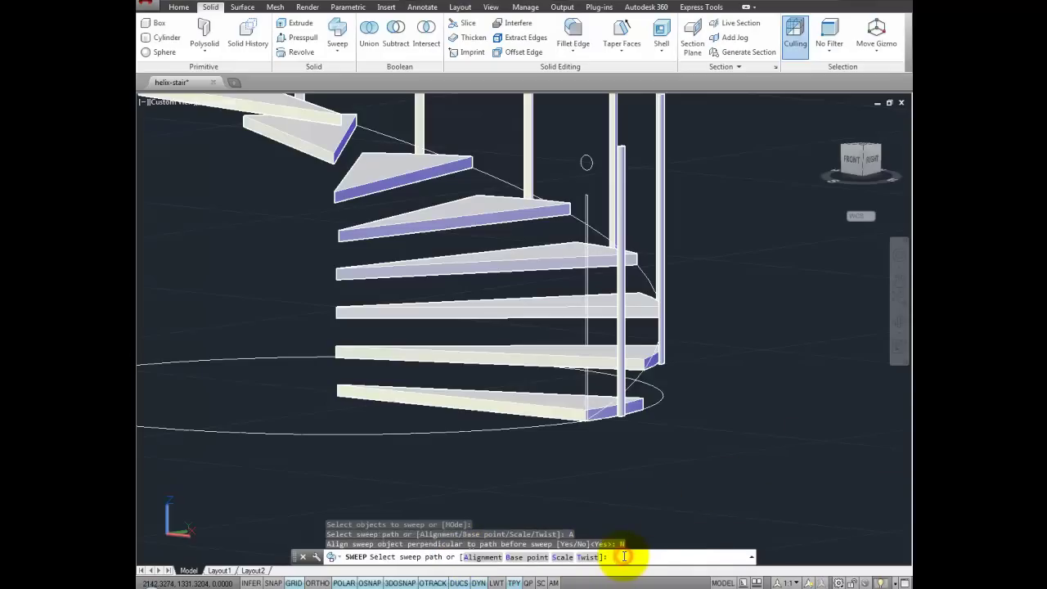
left_click(525, 557)
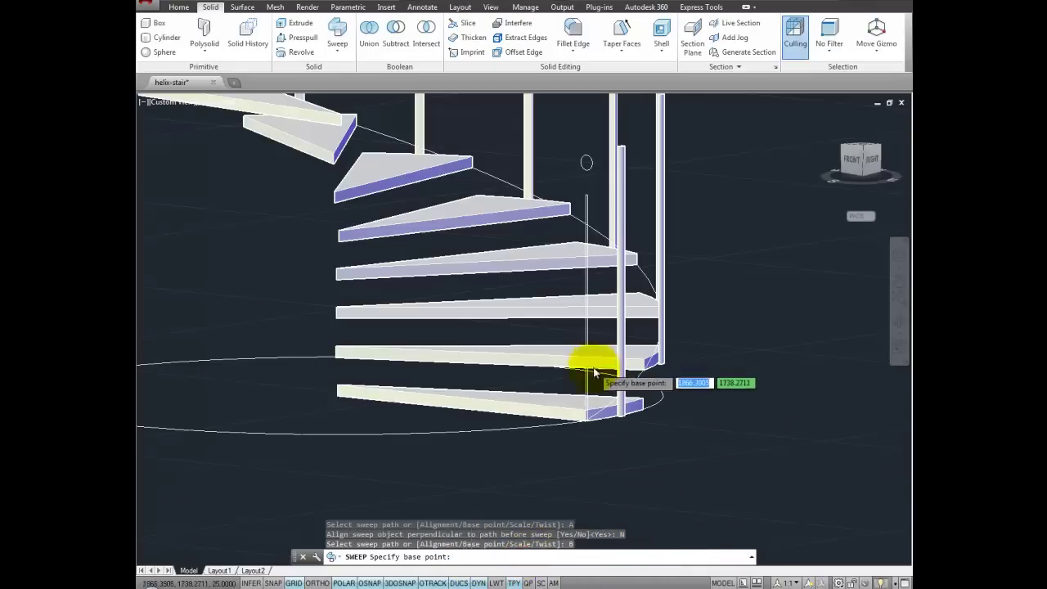
scroll(592, 449, "up", 4)
middle_click_drag(592, 449, 575, 393)
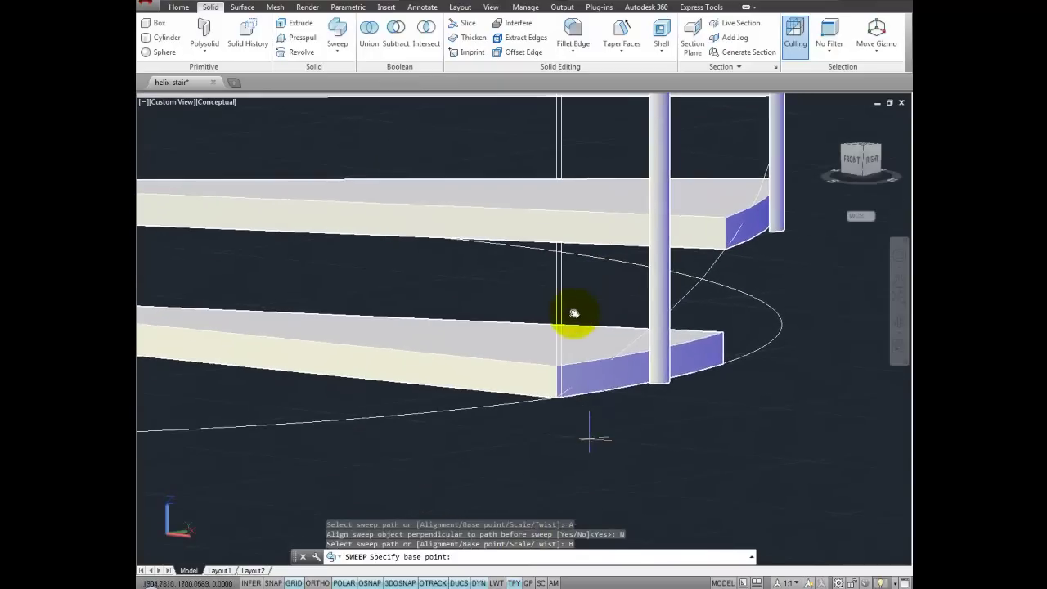
left_click(557, 398)
scroll(597, 439, "down", 3)
scroll(626, 393, "up", 1)
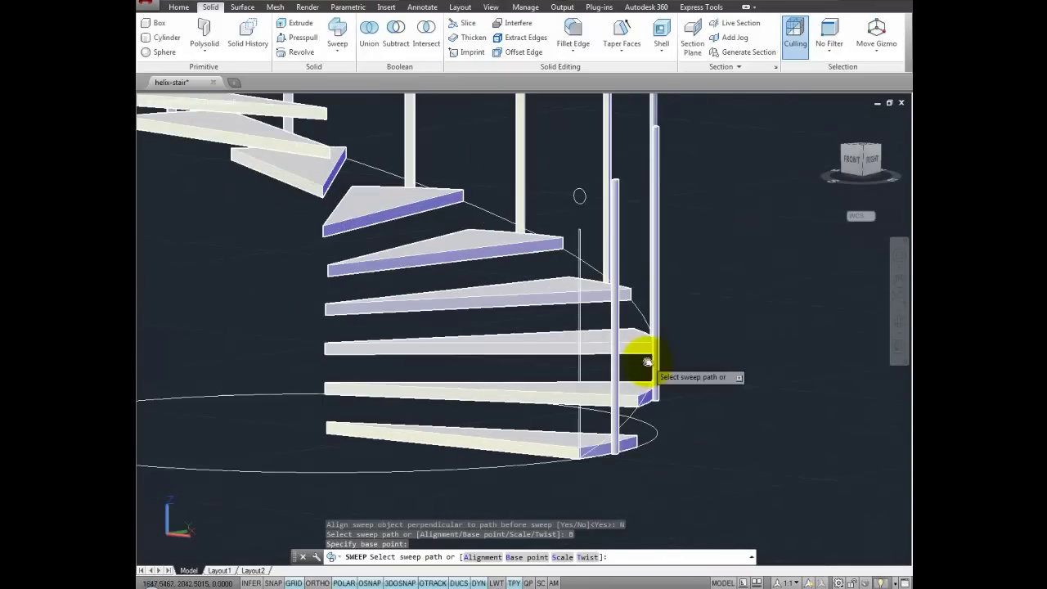
left_click(638, 313)
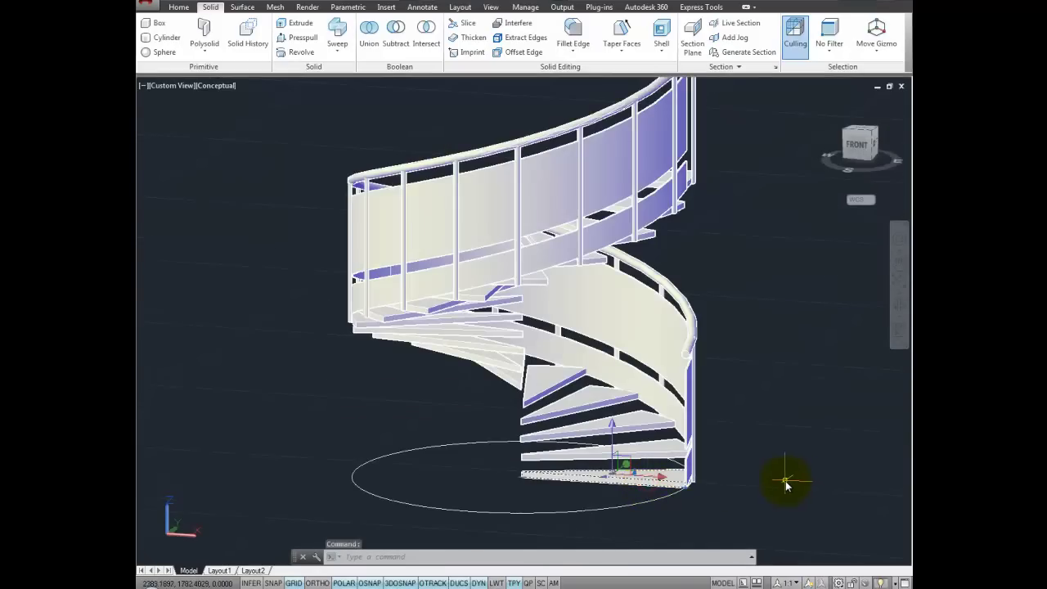
Delete the selected bottom step and vertical post, and set the selection filter to Face
key("Delete")
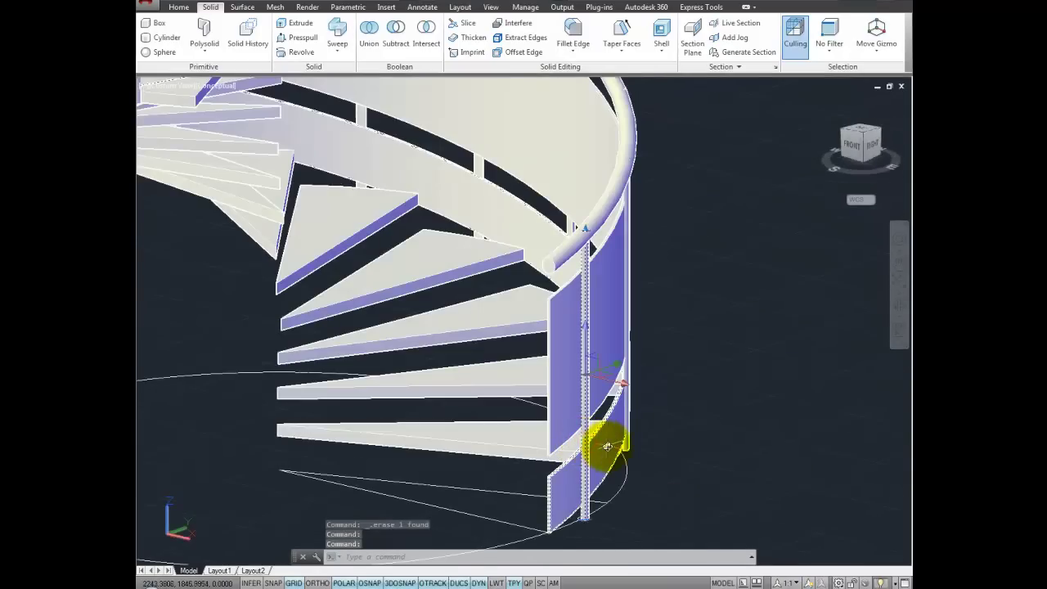
key("Delete")
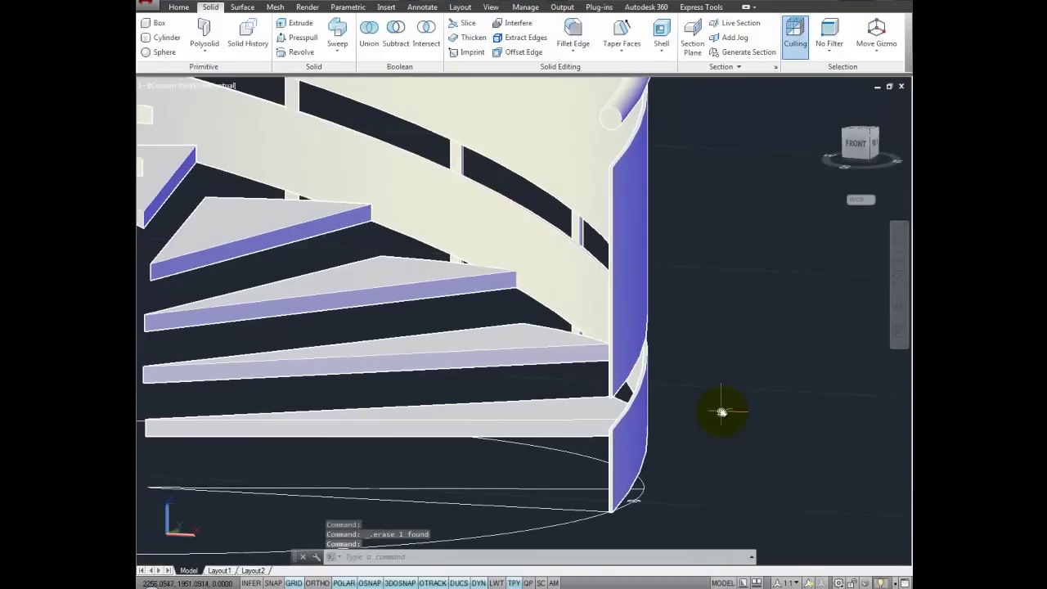
left_click(833, 52)
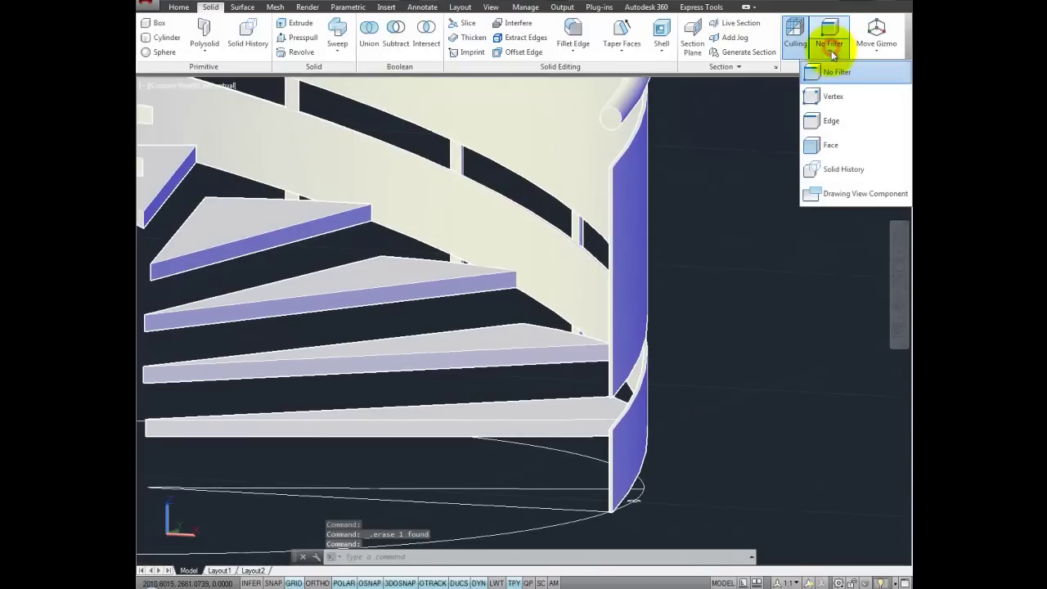
left_click(818, 148)
scroll(589, 197, "up", 2)
scroll(589, 197, "up", 2)
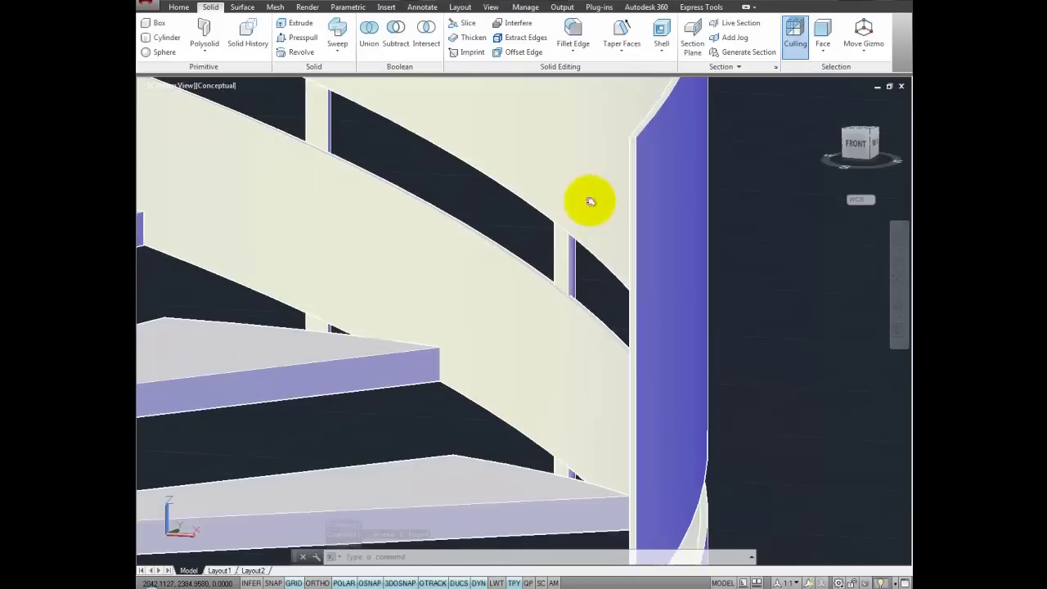
scroll(561, 351, "up", 2)
scroll(601, 205, "up", 1)
scroll(601, 203, "down", 1)
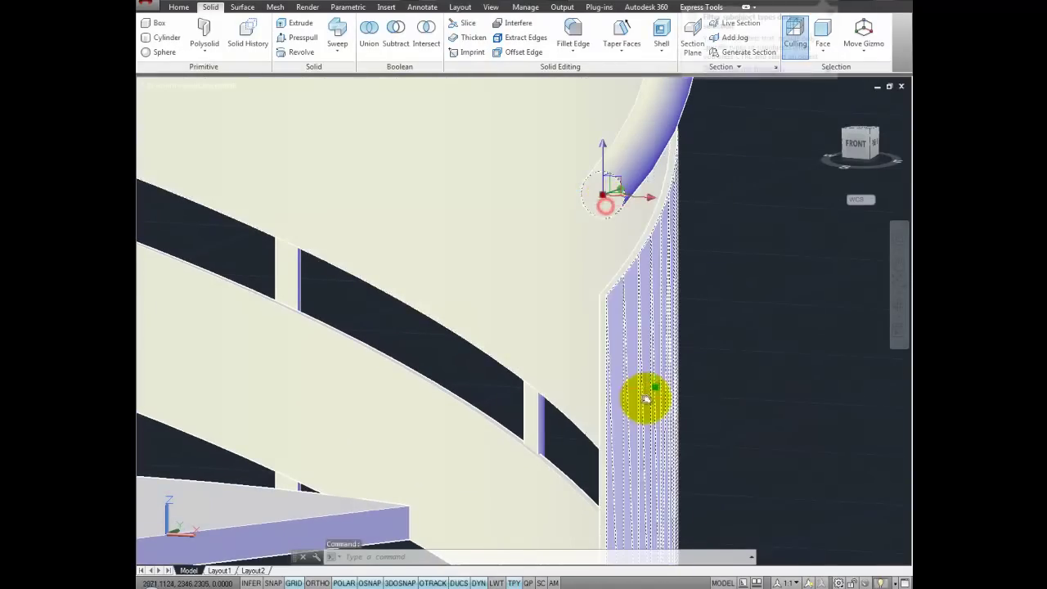
scroll(638, 227, "down", 2)
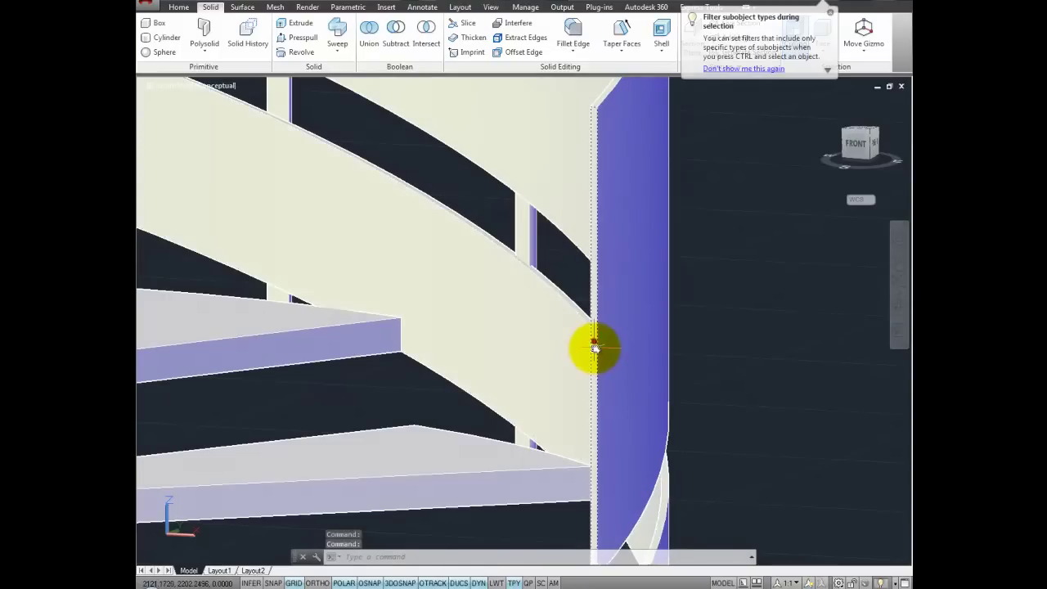
Stretch the blue band's lower face to a new position
middle_click_drag(727, 406, 734, 157)
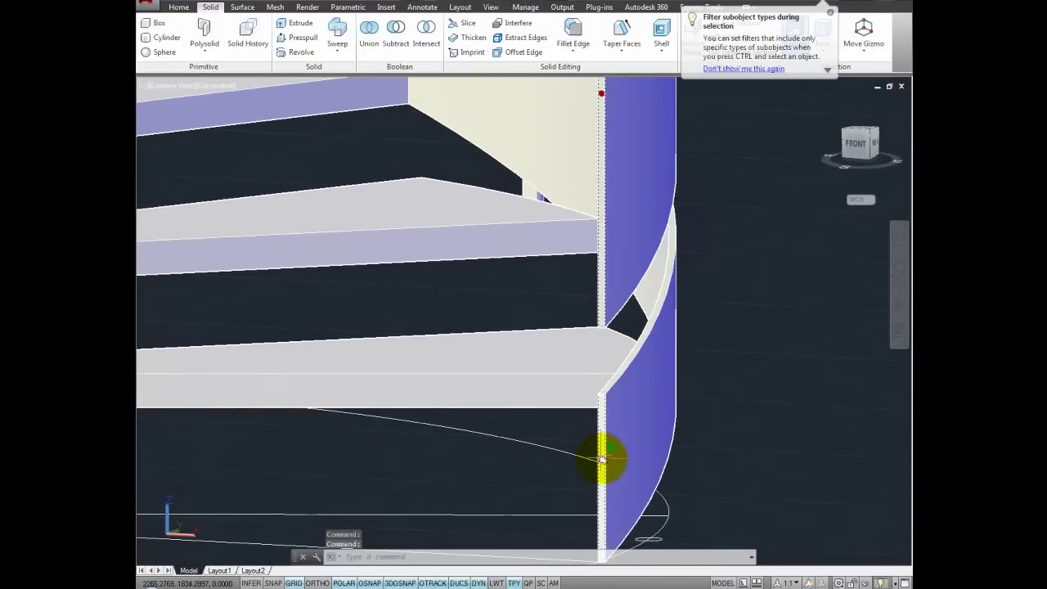
mouse_move(723, 463)
middle_mouse_down()
mouse_move(727, 367)
mouse_move(710, 306)
middle_mouse_up()
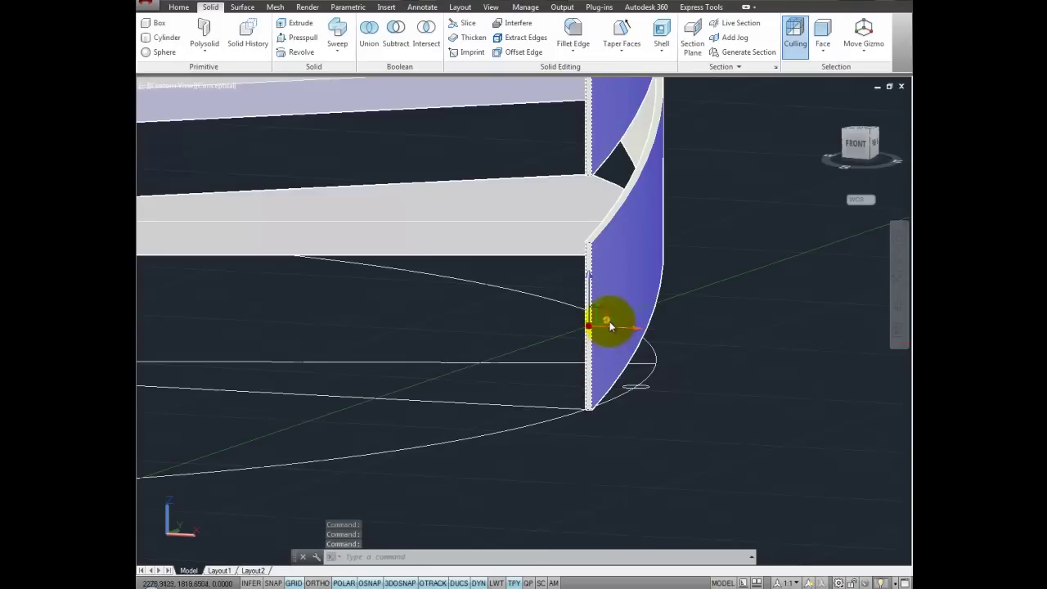
left_click(609, 323)
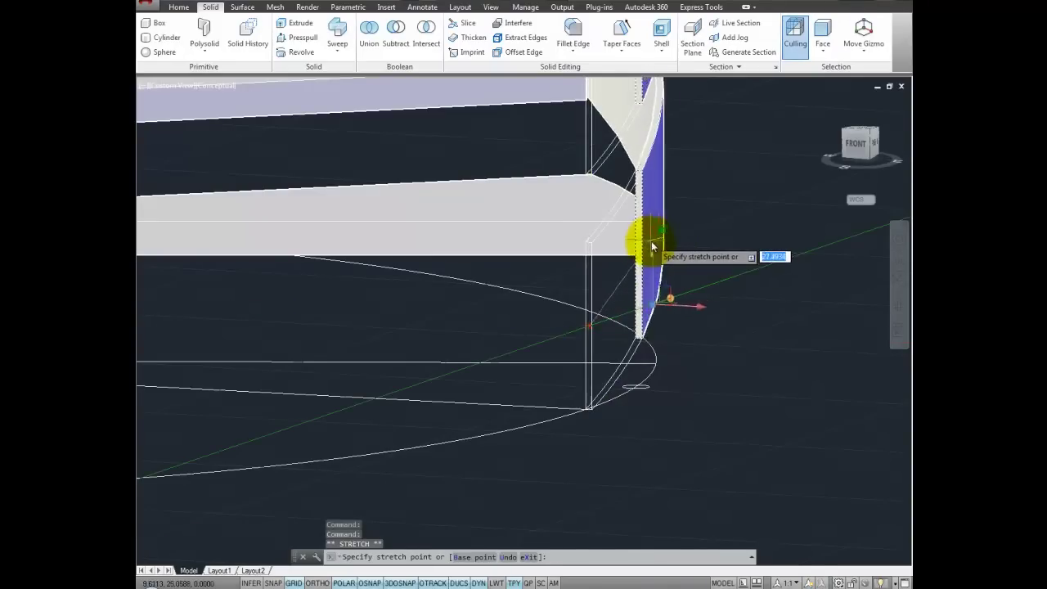
scroll(654, 246, "up", 2)
left_click(654, 263)
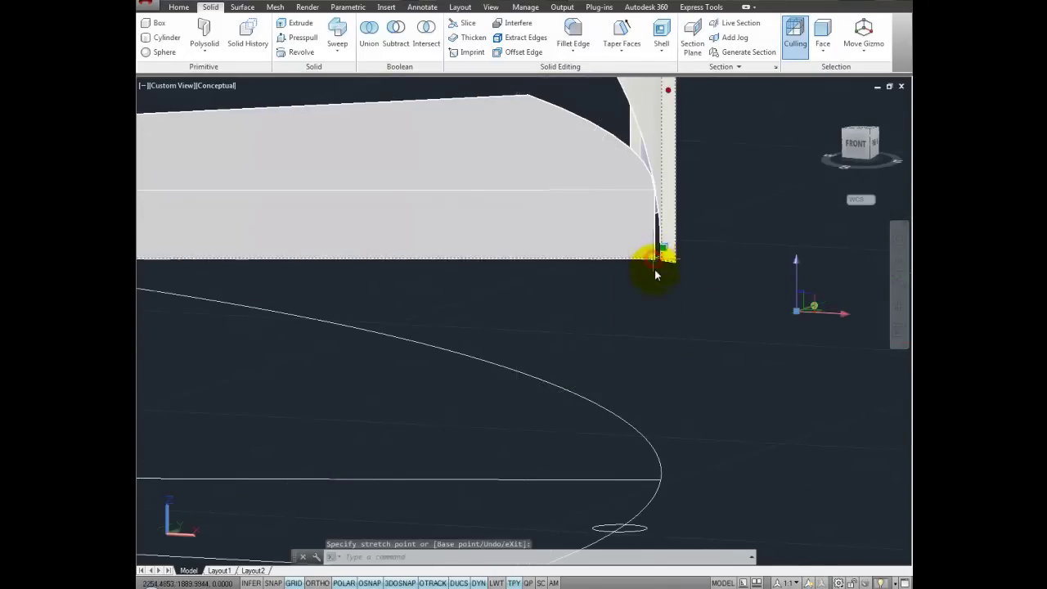
scroll(673, 316, "down", 2)
scroll(675, 321, "down", 2)
key("Escape")
scroll(707, 368, "down", 4)
Pick the end face of the handrail pipe
mouse_move(549, 461)
middle_mouse_down("shift")
mouse_move(727, 500)
mouse_move(756, 493)
mouse_move(437, 488)
mouse_move(671, 496)
mouse_move(626, 361)
mouse_move(542, 397)
mouse_move(409, 285)
middle_mouse_up("shift")
scroll(490, 294, "up", 5)
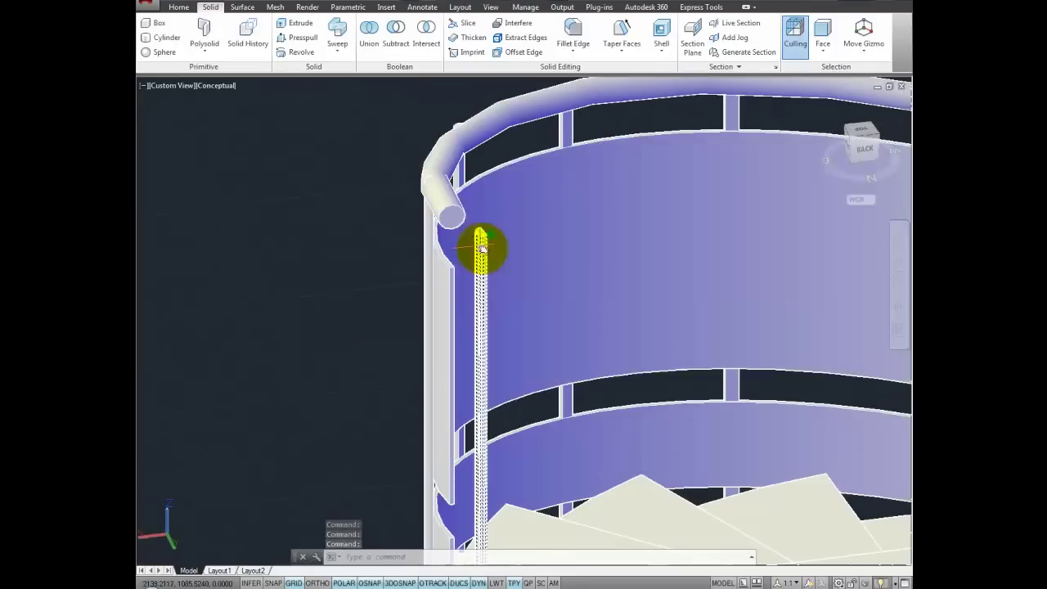
left_click(446, 216)
mouse_move(444, 233)
middle_mouse_down("shift")
mouse_move(532, 385)
mouse_move(467, 304)
middle_mouse_up("shift")
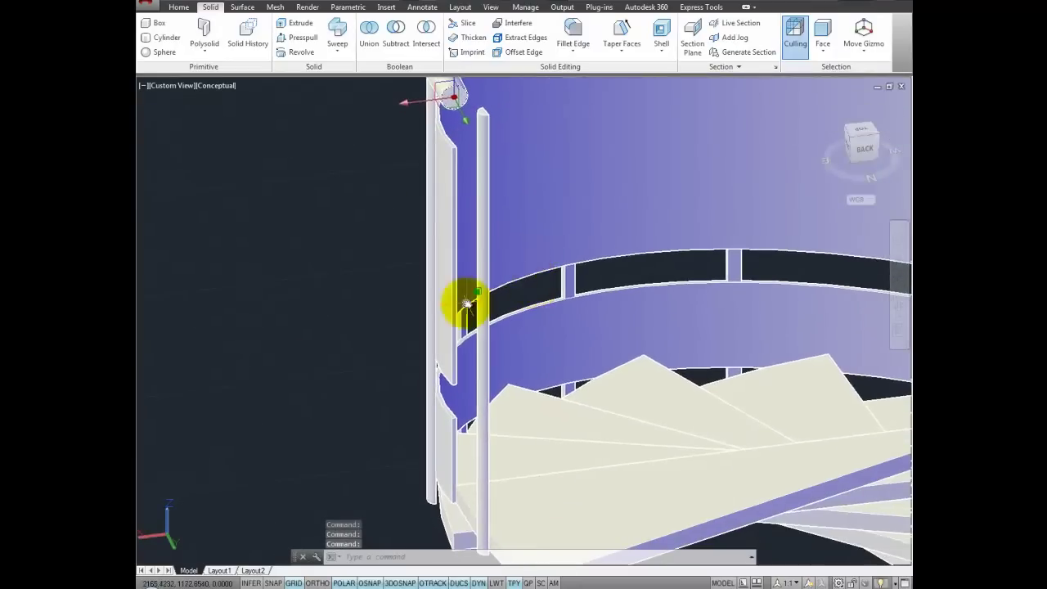
scroll(464, 302, "up", 2)
Stretch a railing post's bottom face down to the step corner using an Endpoint snap
left_click(440, 289)
mouse_move(476, 374)
middle_mouse_down("shift")
mouse_move(534, 189)
mouse_move(491, 269)
mouse_move(458, 367)
middle_mouse_up("shift")
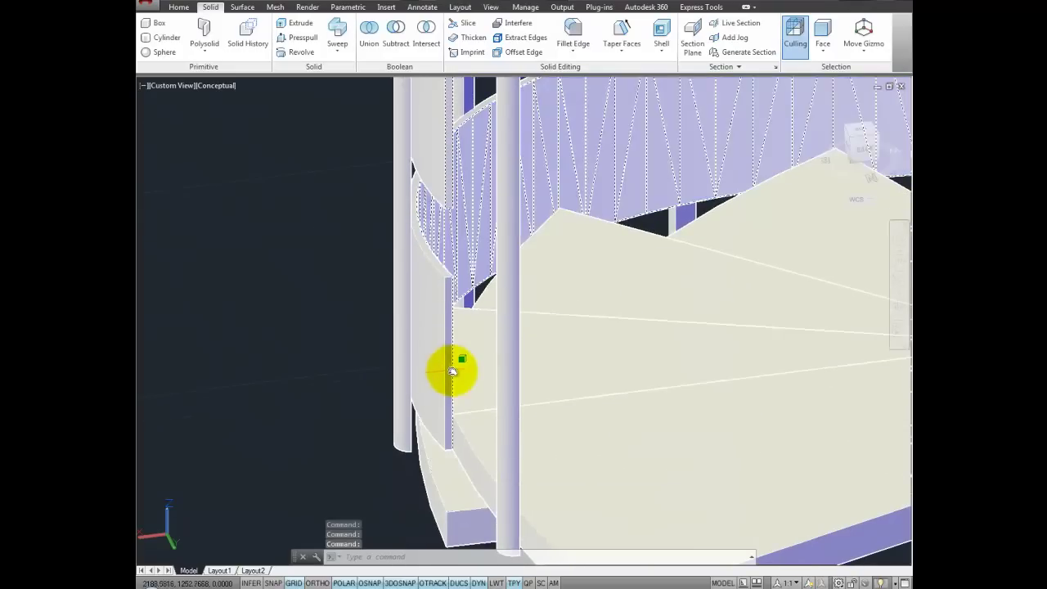
left_click(449, 368)
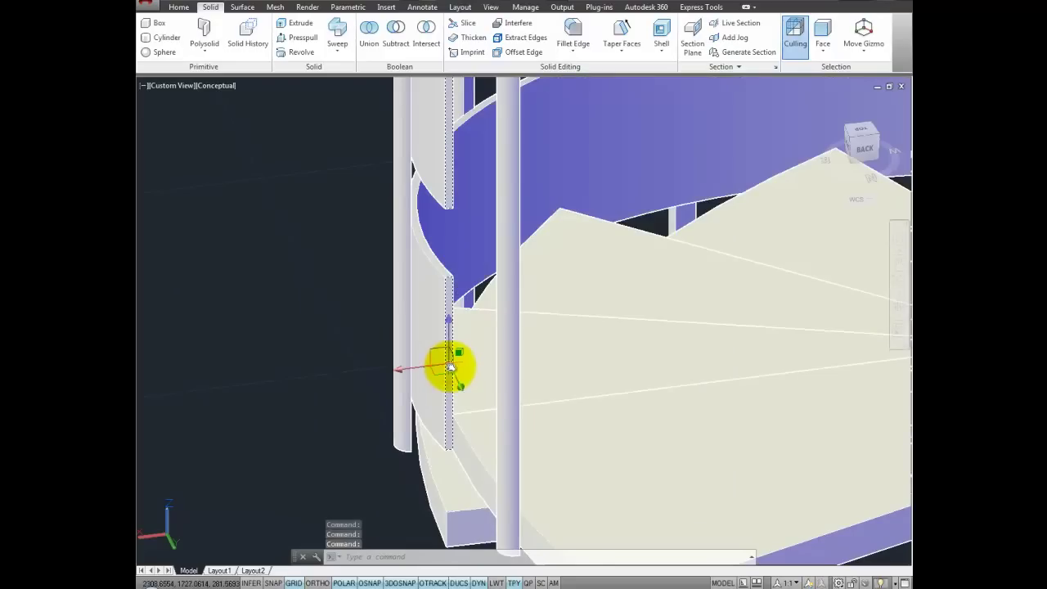
left_click(456, 381)
mouse_move(455, 381)
middle_mouse_down("shift")
mouse_move(602, 444)
mouse_move(650, 273)
mouse_move(684, 379)
middle_mouse_up("shift")
right_click(678, 419, "ctrl")
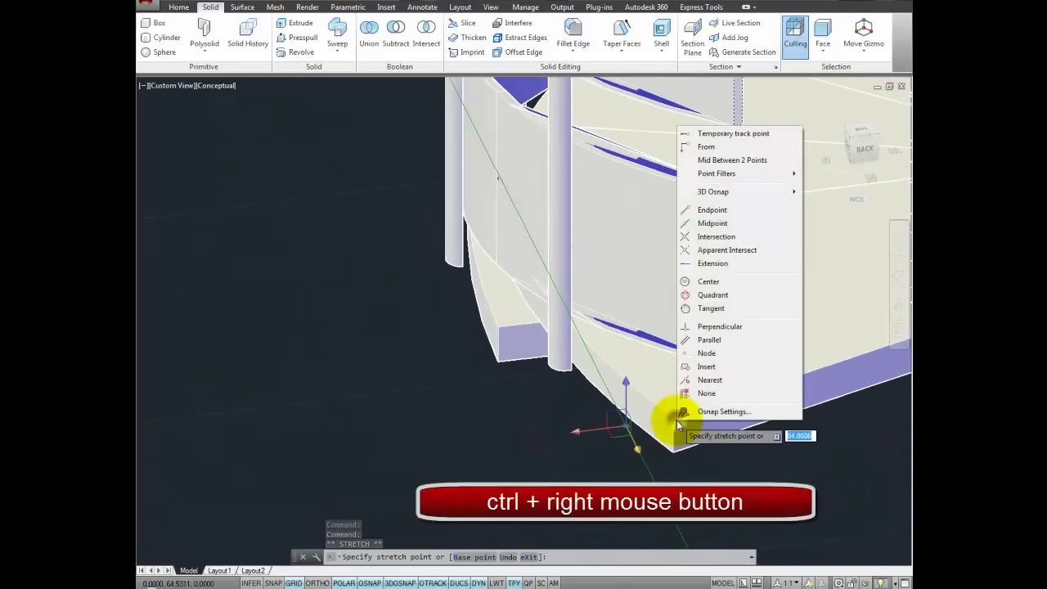
left_click(713, 210)
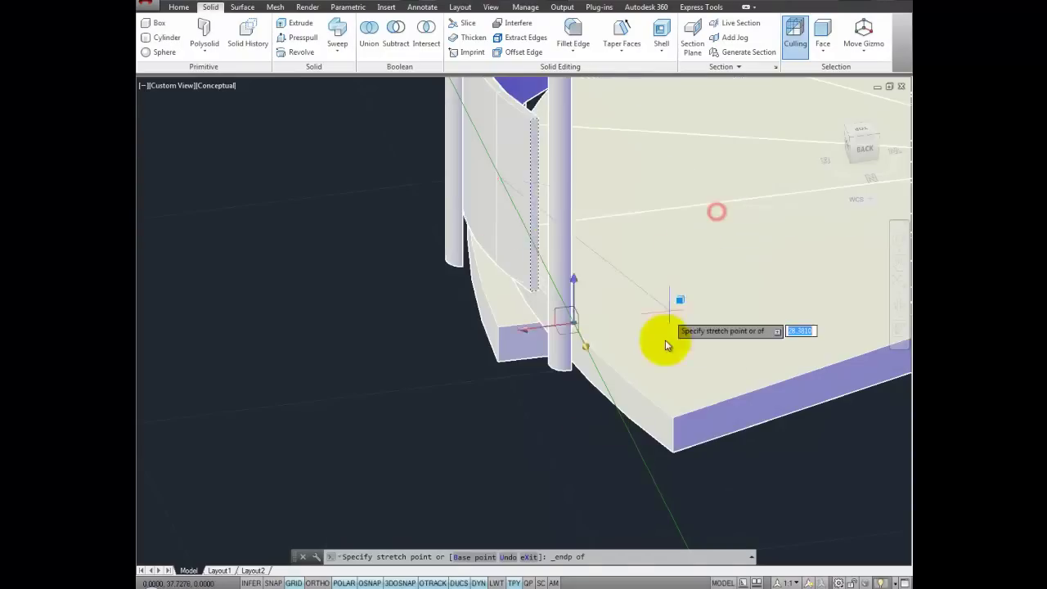
left_click(672, 419)
Switch to the Front view of the staircase
scroll(528, 439, "down", 10)
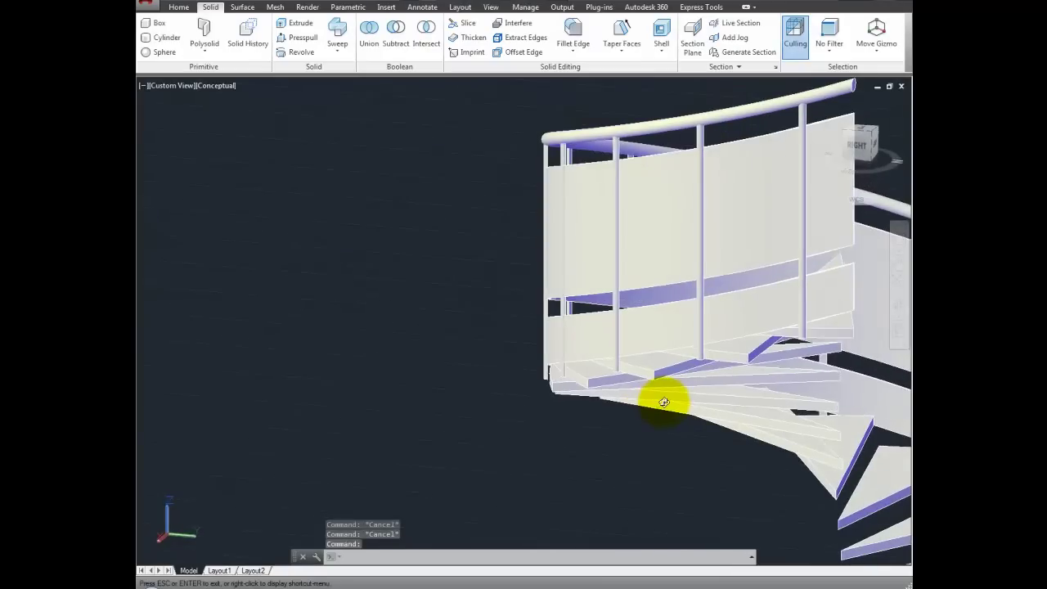
mouse_move(666, 398)
middle_mouse_down("shift")
mouse_move(650, 413)
mouse_move(584, 421)
mouse_move(572, 398)
middle_mouse_up("shift")
scroll(564, 488, "up", 3)
scroll(563, 484, "up", 1)
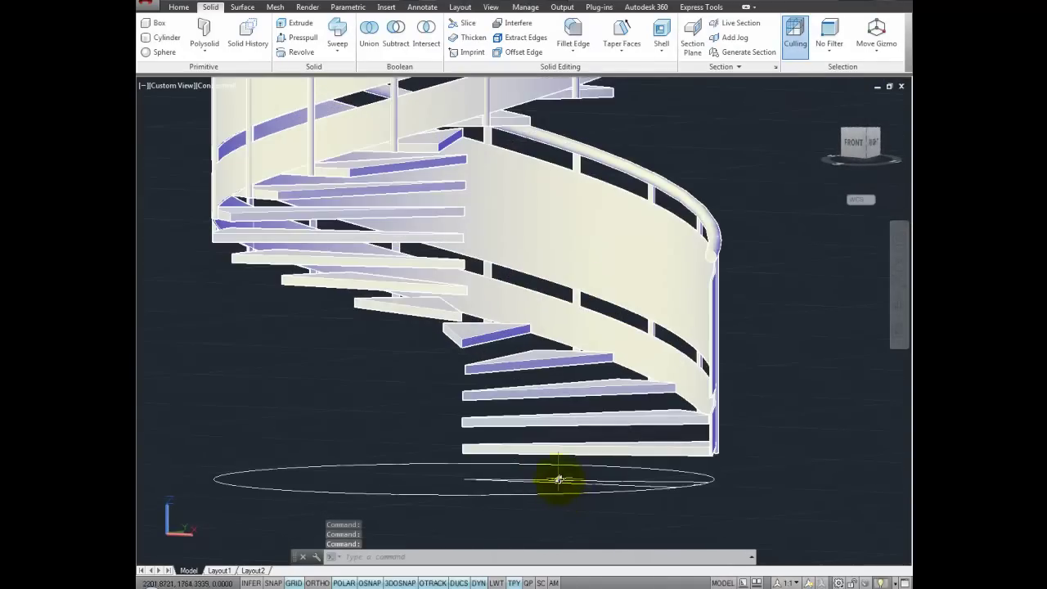
scroll(558, 433, "up", 1)
scroll(552, 409, "up", 1)
scroll(547, 407, "up", 2)
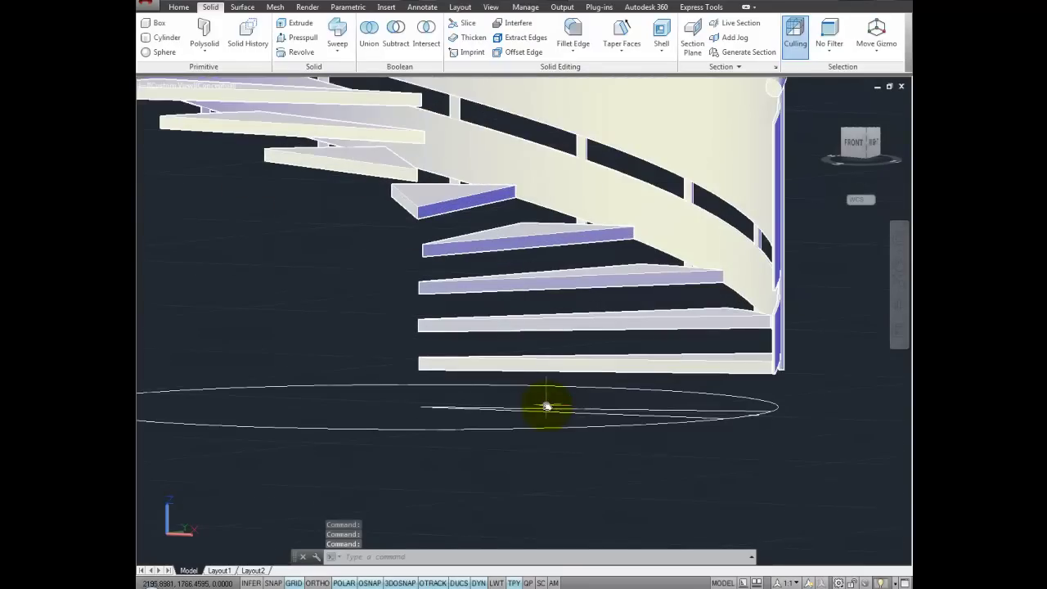
scroll(547, 407, "down", 4)
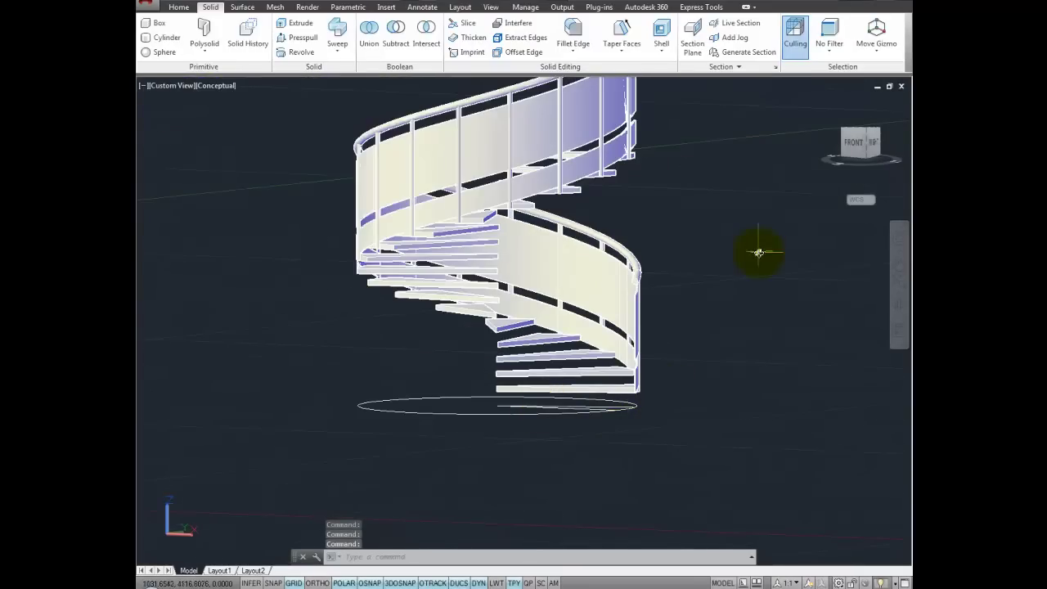
left_click(855, 143)
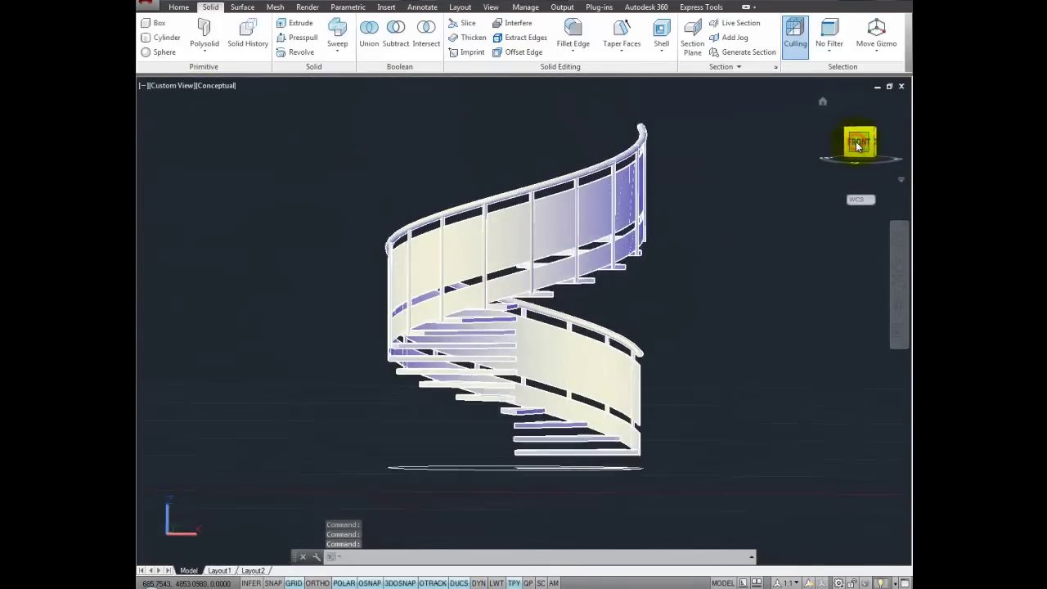
Window-select the whole staircase and grip-move it 5 units
left_click(709, 140)
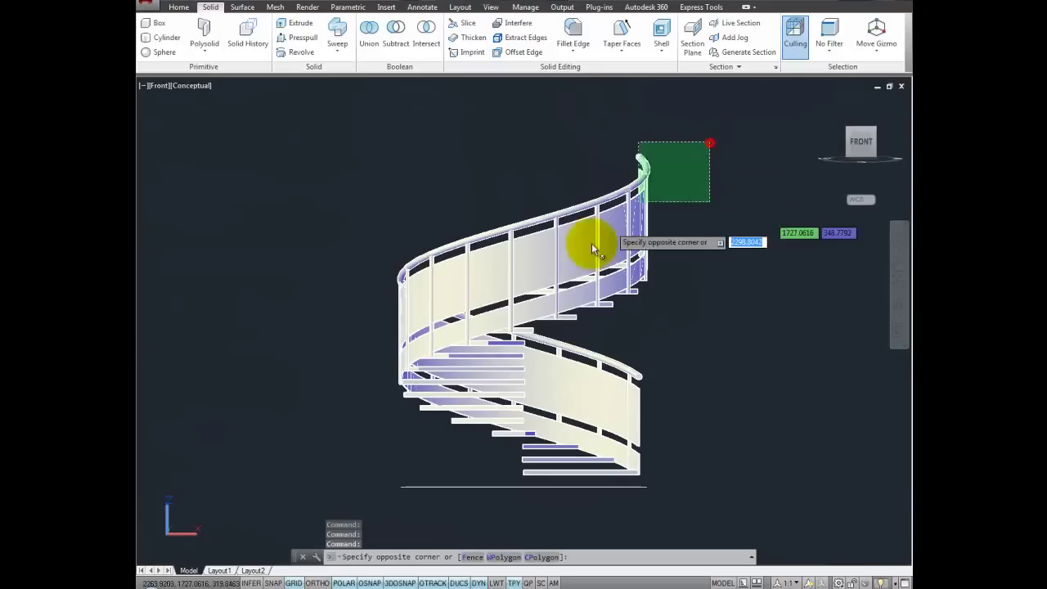
left_click(336, 481)
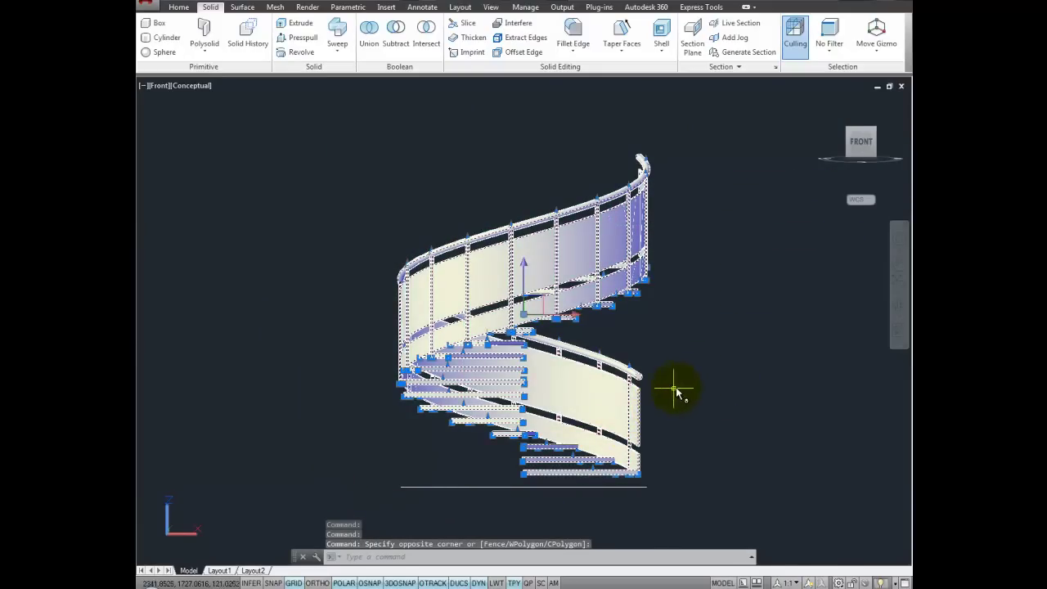
middle_click_drag(669, 399, 608, 432, "shift")
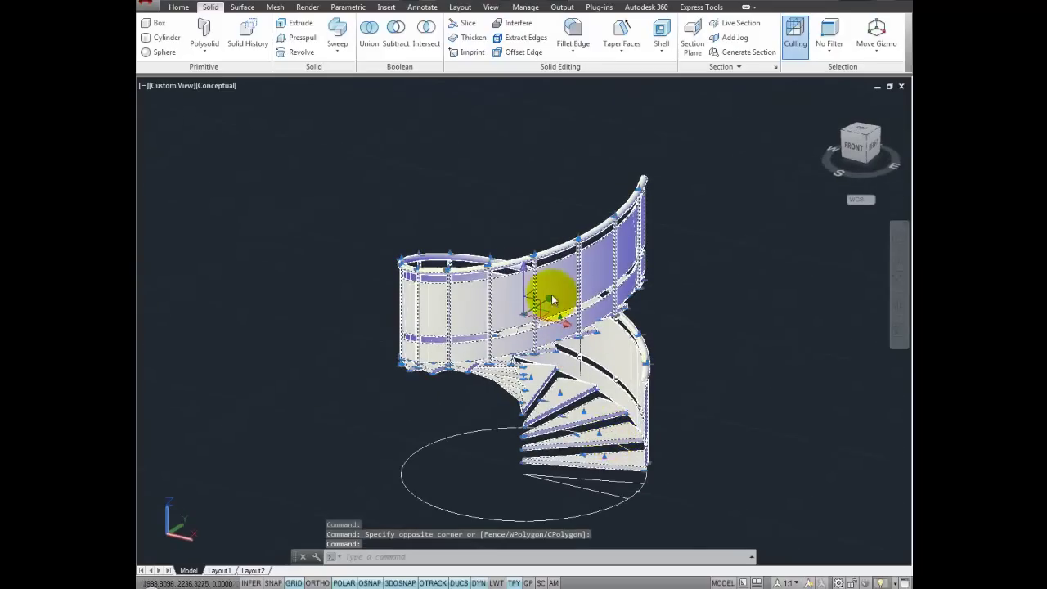
left_click(524, 285)
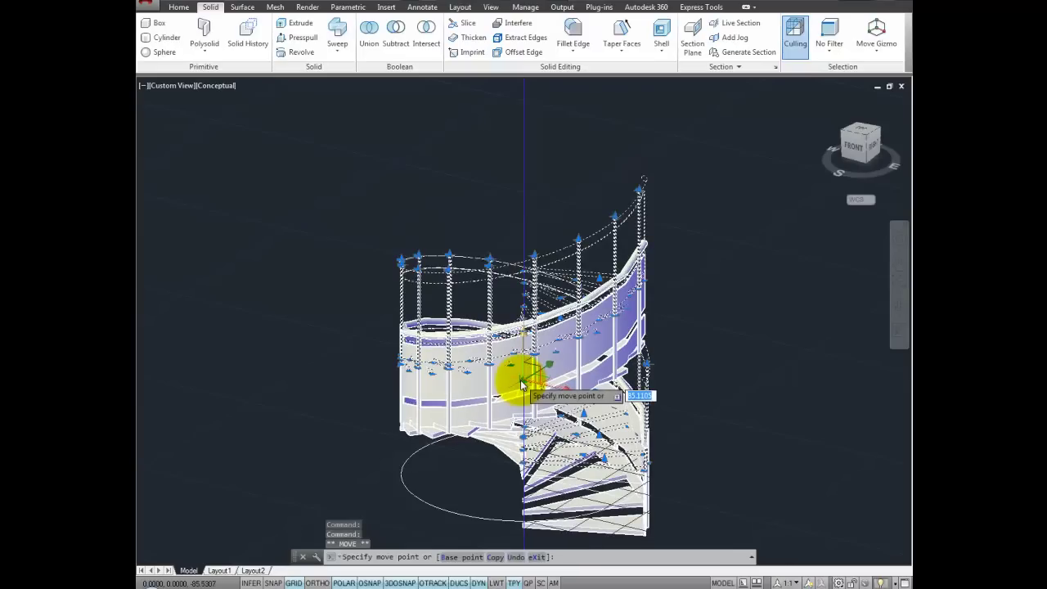
type("5")
key("Return")
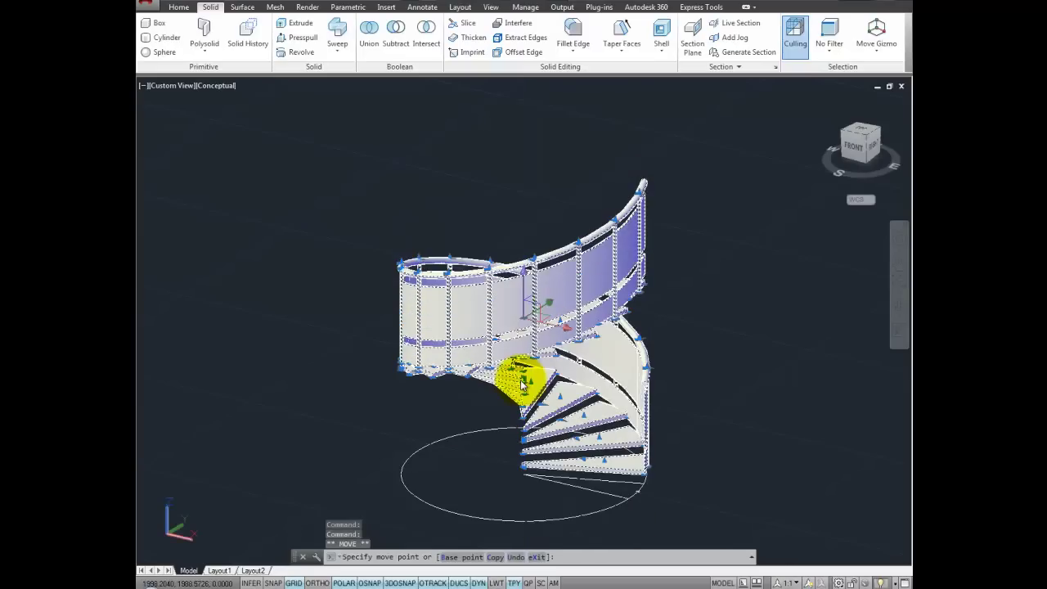
key("Escape")
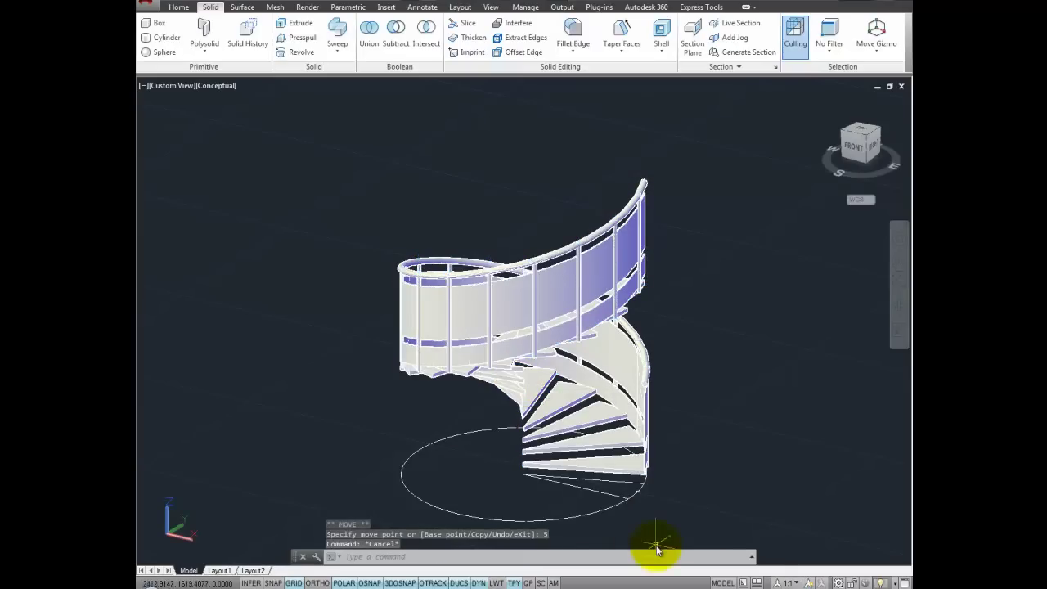
mouse_move(656, 549)
middle_mouse_down("shift")
mouse_move(666, 484)
mouse_move(613, 532)
mouse_move(635, 534)
middle_mouse_up("shift")
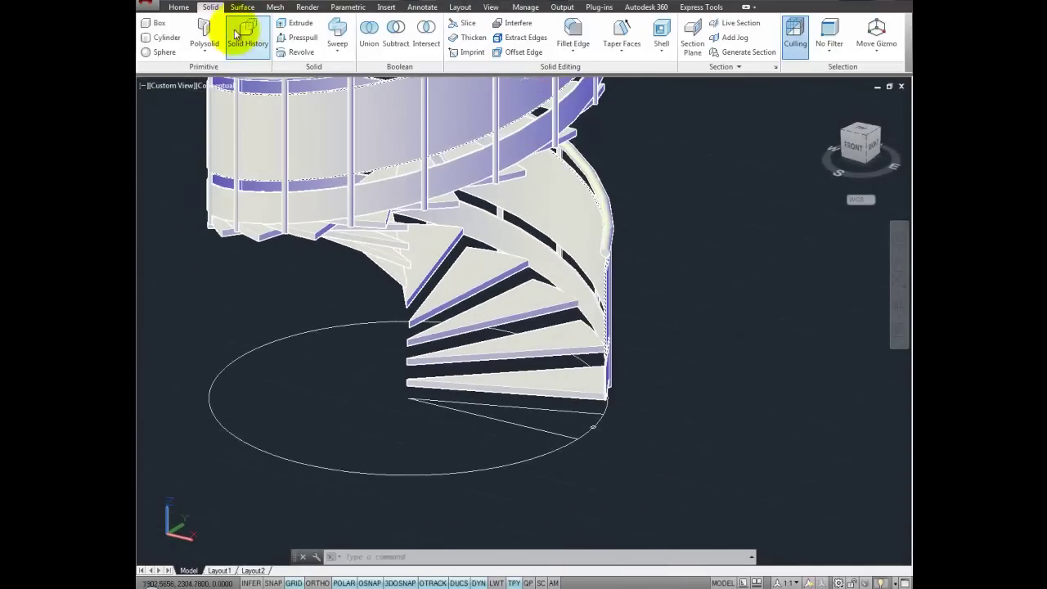
Draw a radius-25 circle at the staircase centre
left_click(177, 8)
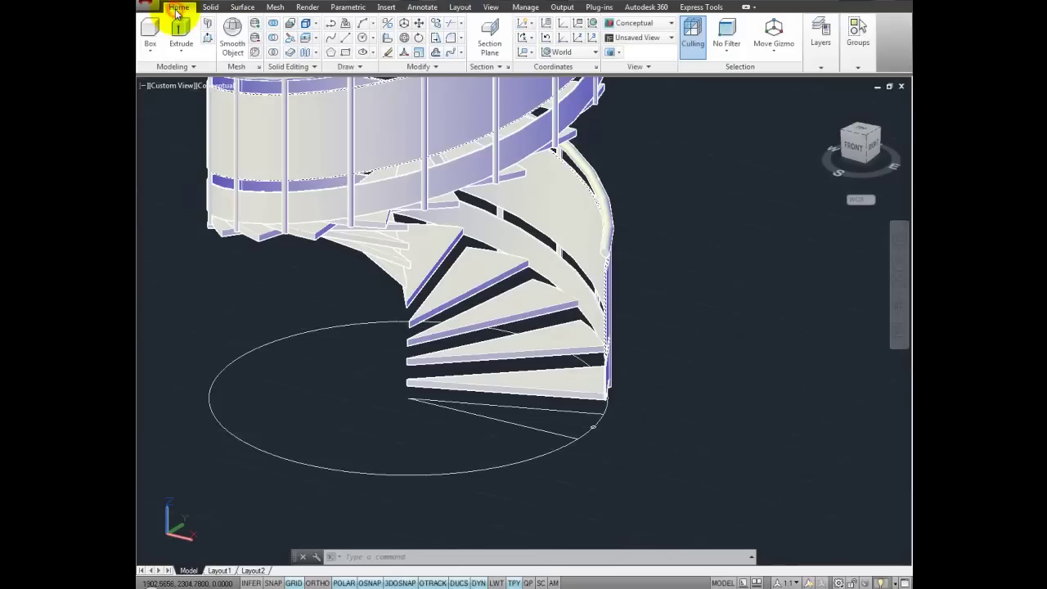
left_click(363, 41)
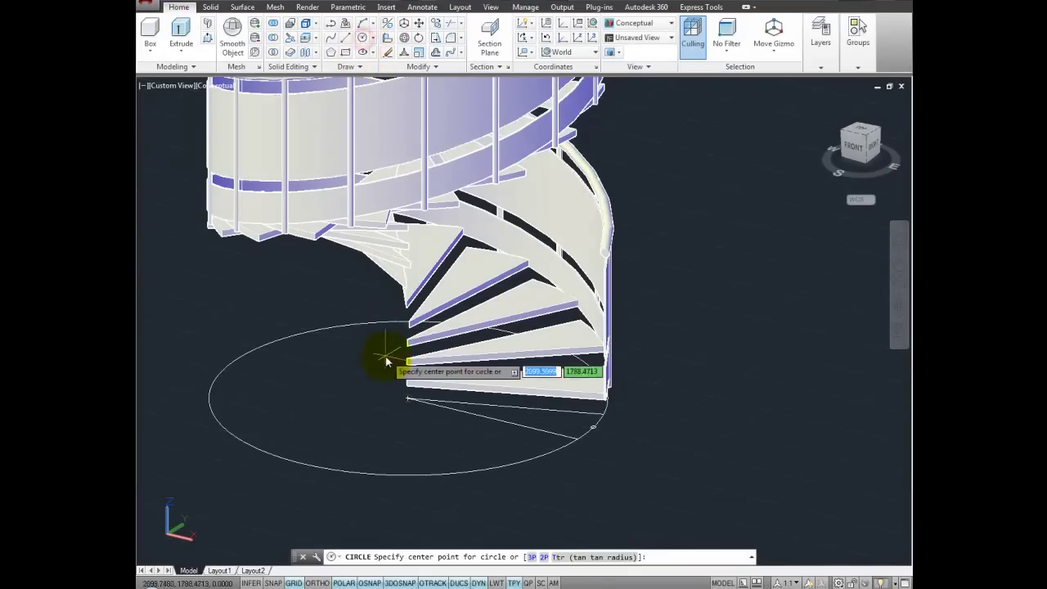
left_click(408, 400)
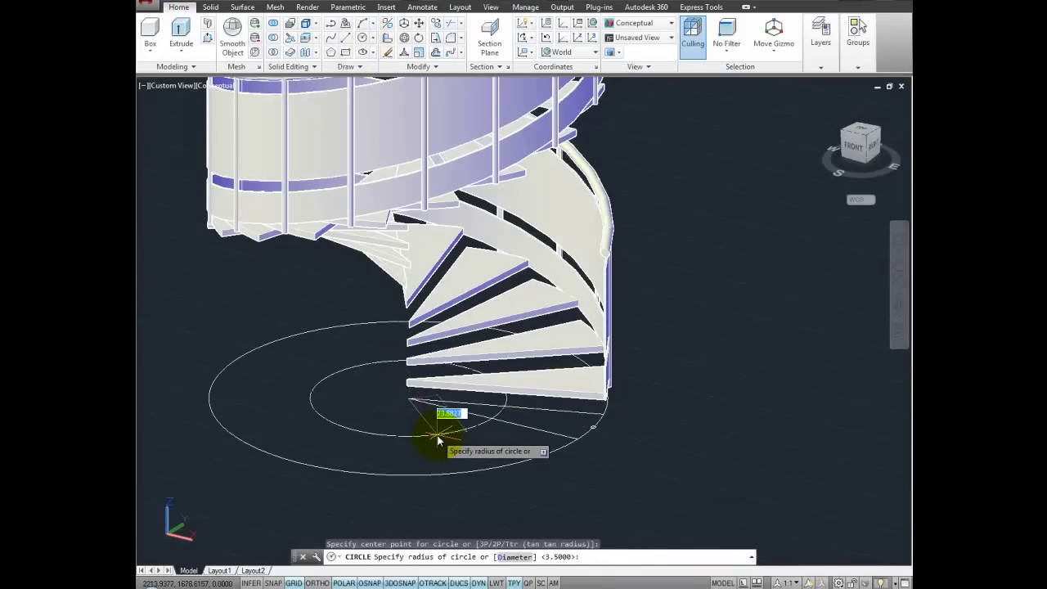
key("Return")
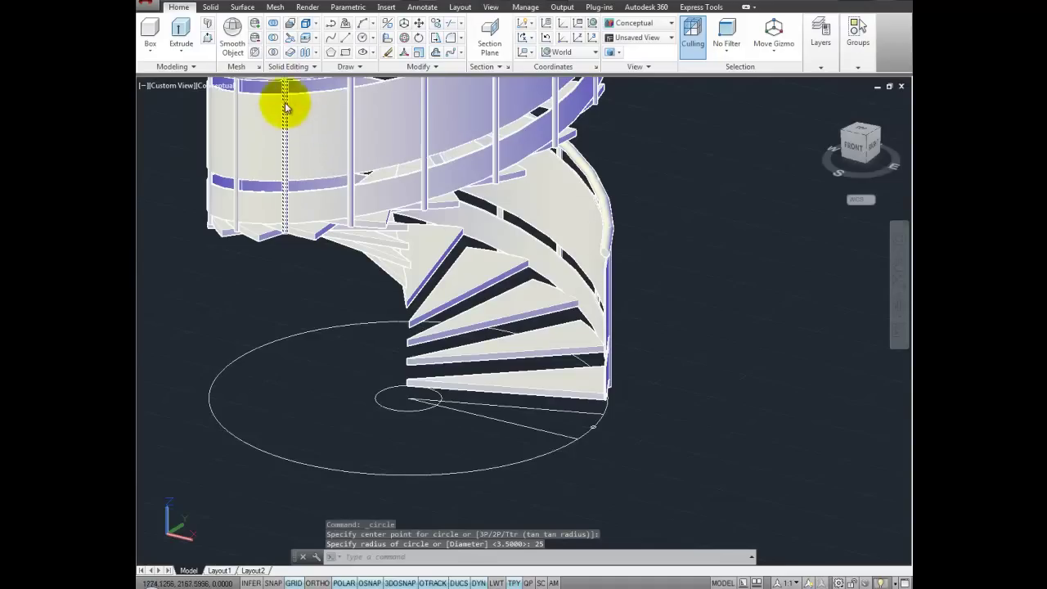
Extrude the centre circle to a height of 410 to form the column
left_click(183, 33)
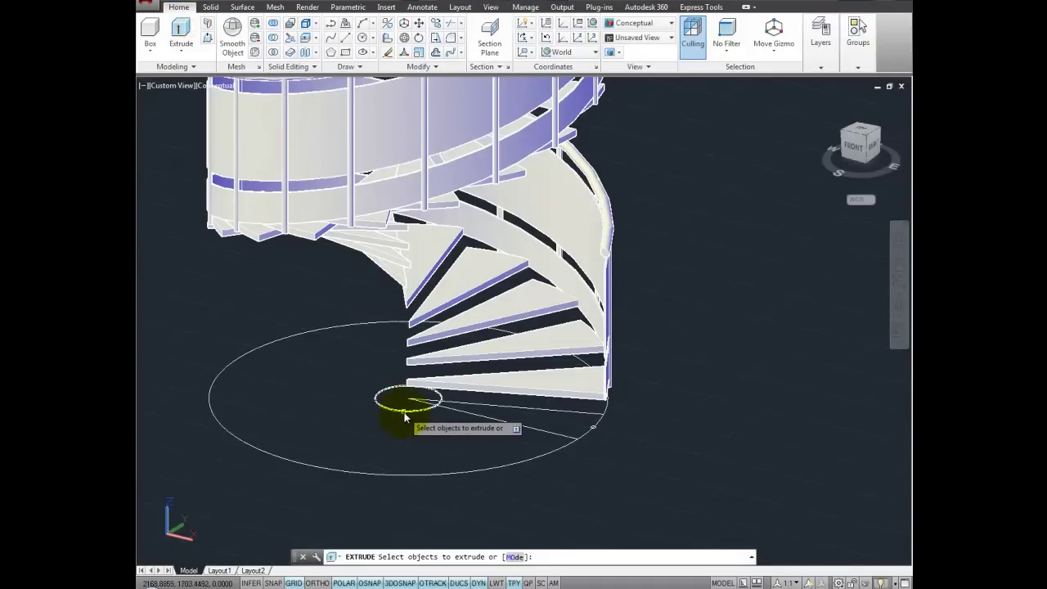
left_click(404, 418)
key("Return")
middle_click_drag(467, 339, 483, 567)
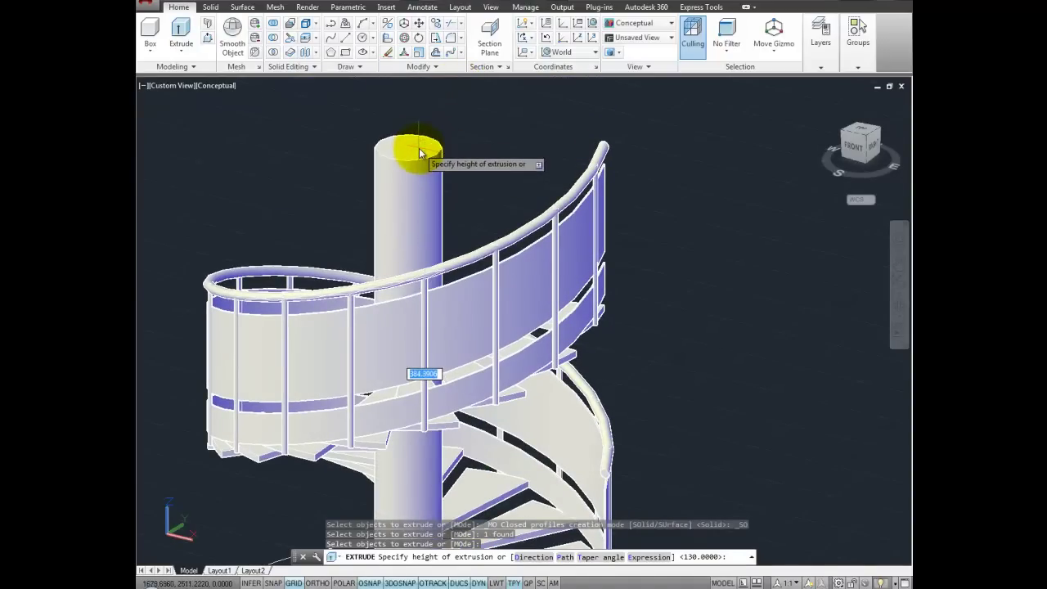
key("Return")
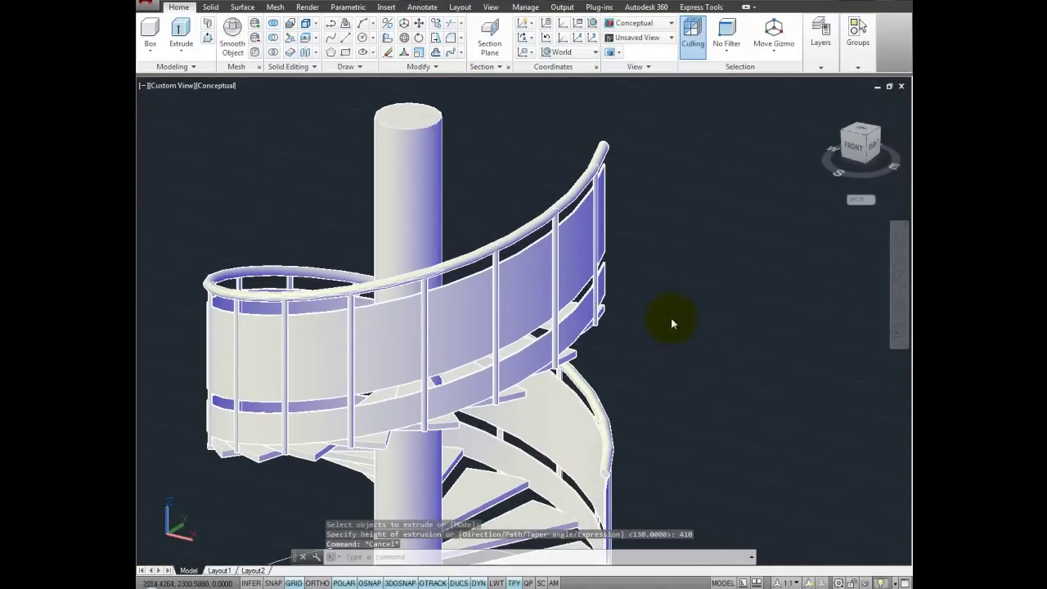
middle_click_drag(671, 311, 673, 234)
Extrude the small circle under the bottom step up to the step as a support post
scroll(619, 414, "up", 5)
scroll(592, 400, "up", 2)
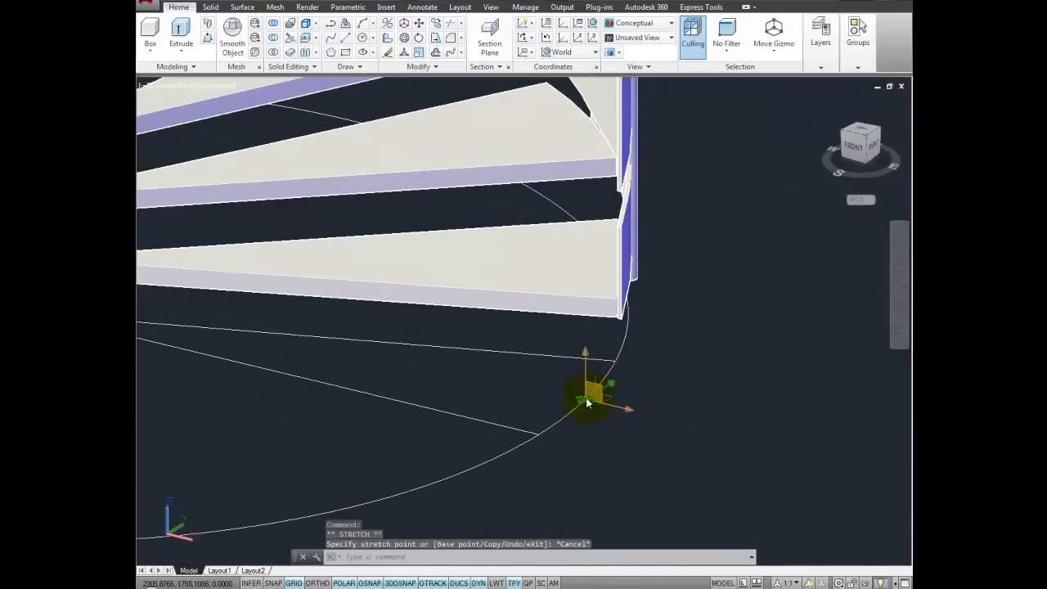
left_click(604, 398)
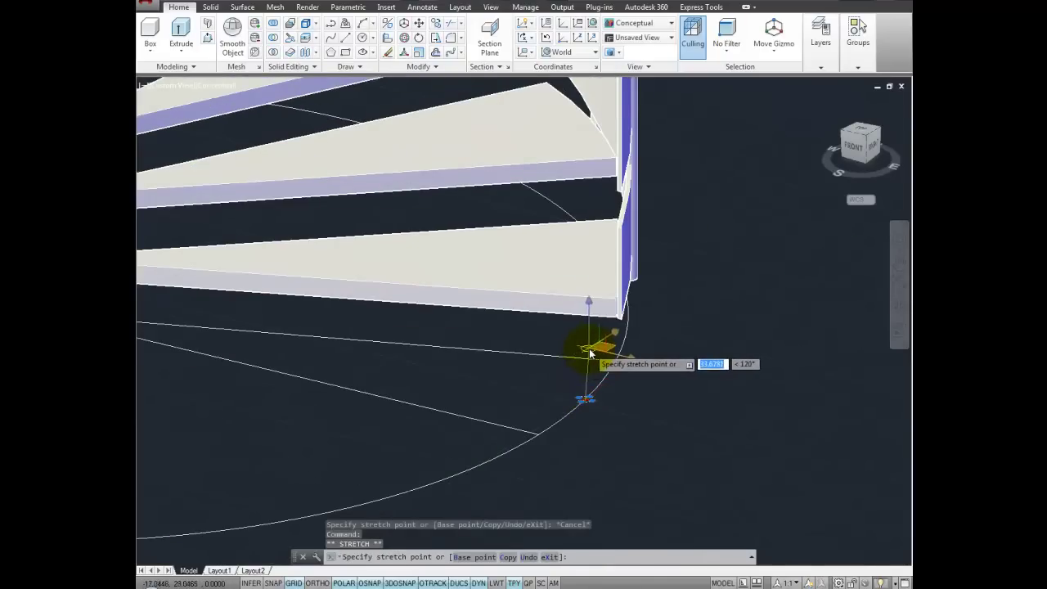
key("Escape")
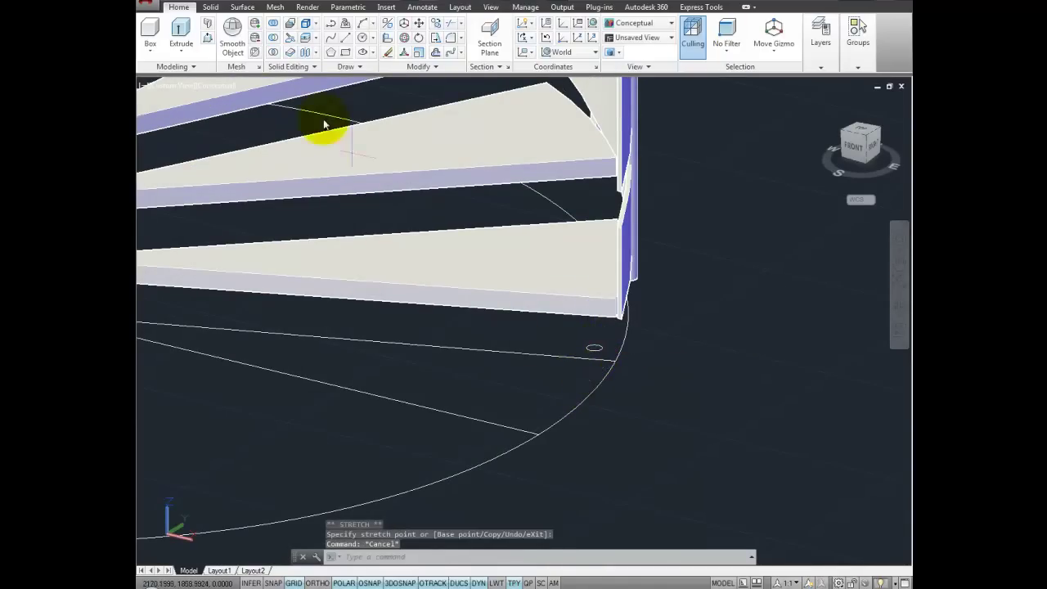
left_click(175, 31)
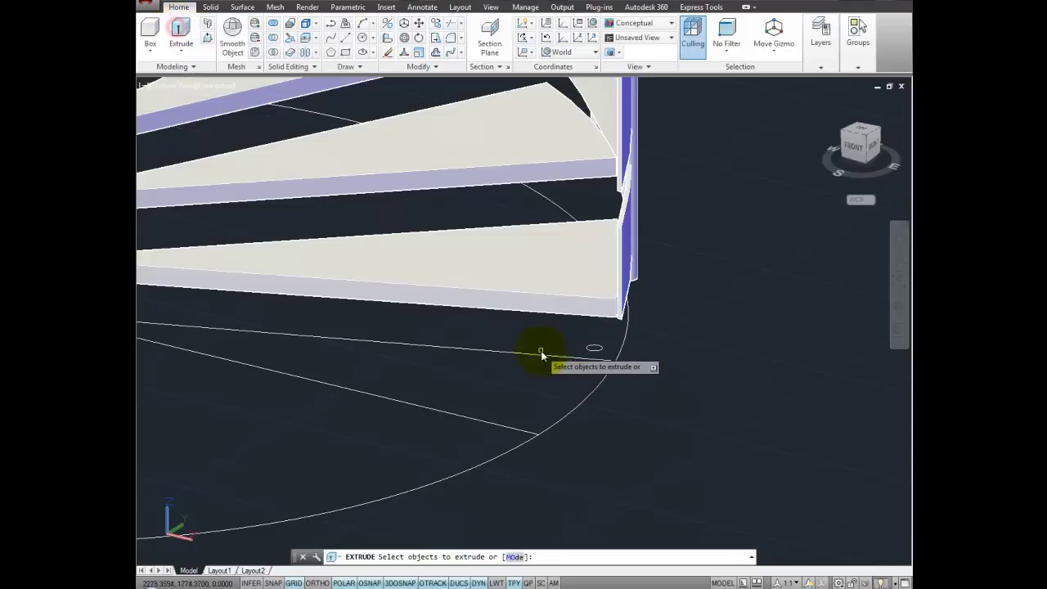
left_click(595, 353)
right_click(595, 354)
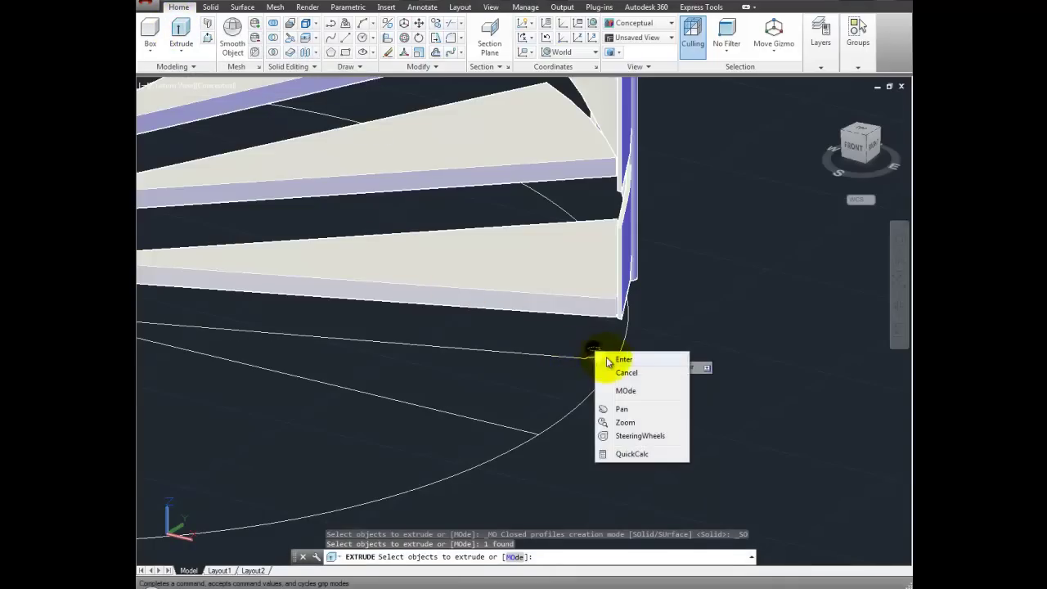
left_click(621, 360)
left_click(620, 324)
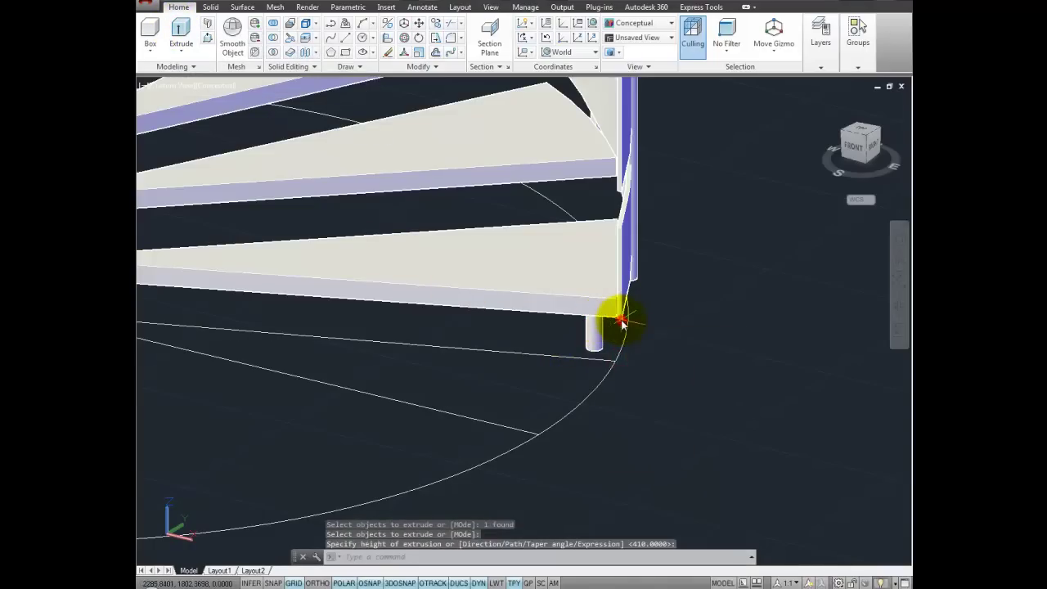
key("Escape")
Window-select the large base circle and delete it
scroll(679, 421, "down", 4)
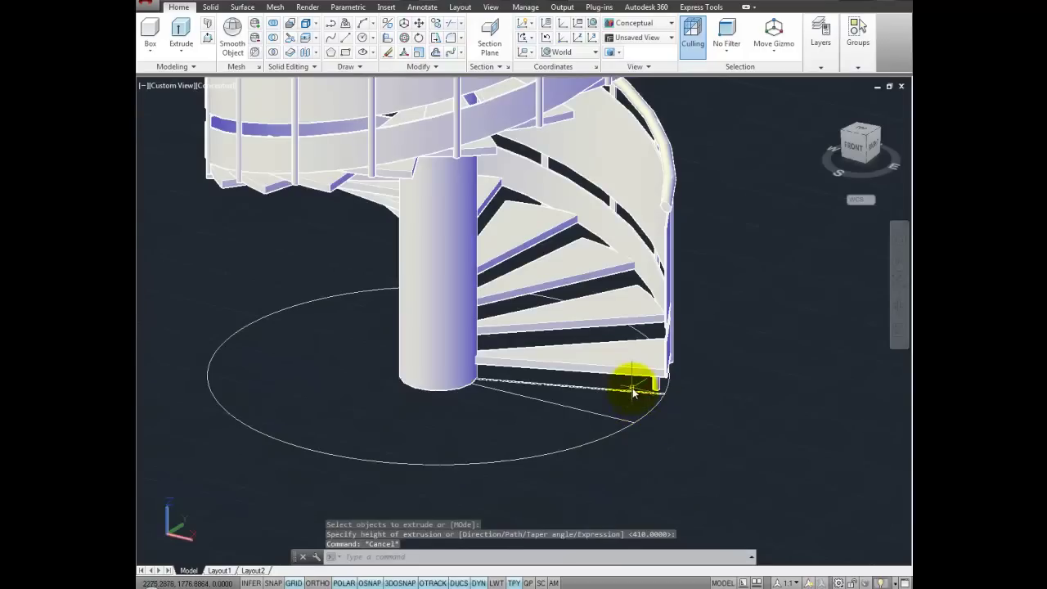
left_click(634, 392)
left_click(521, 473)
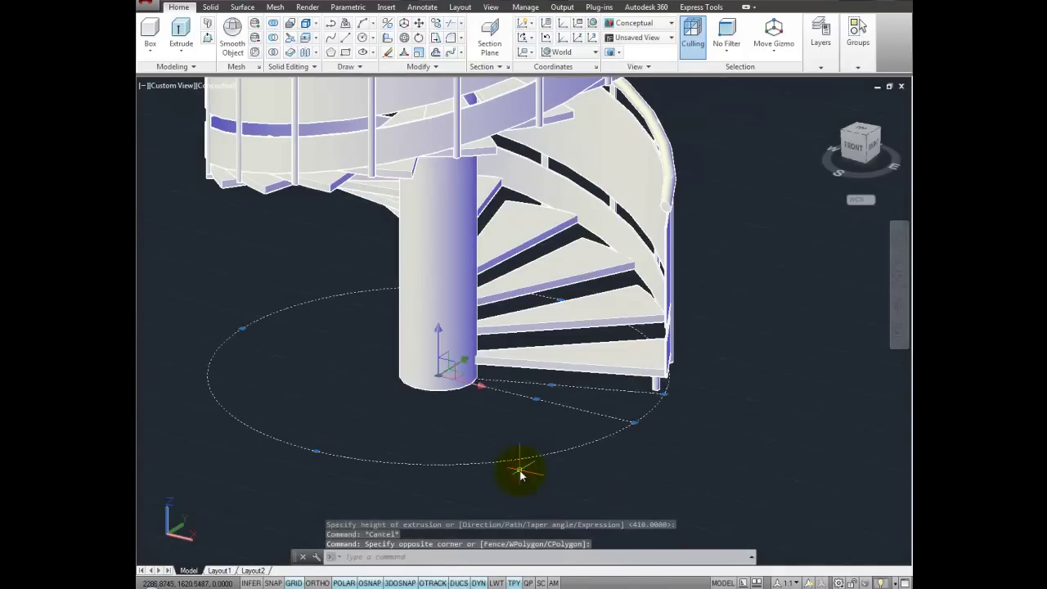
key("Delete")
scroll(533, 458, "down", 3)
middle_click_drag(533, 451, 663, 318, "shift")
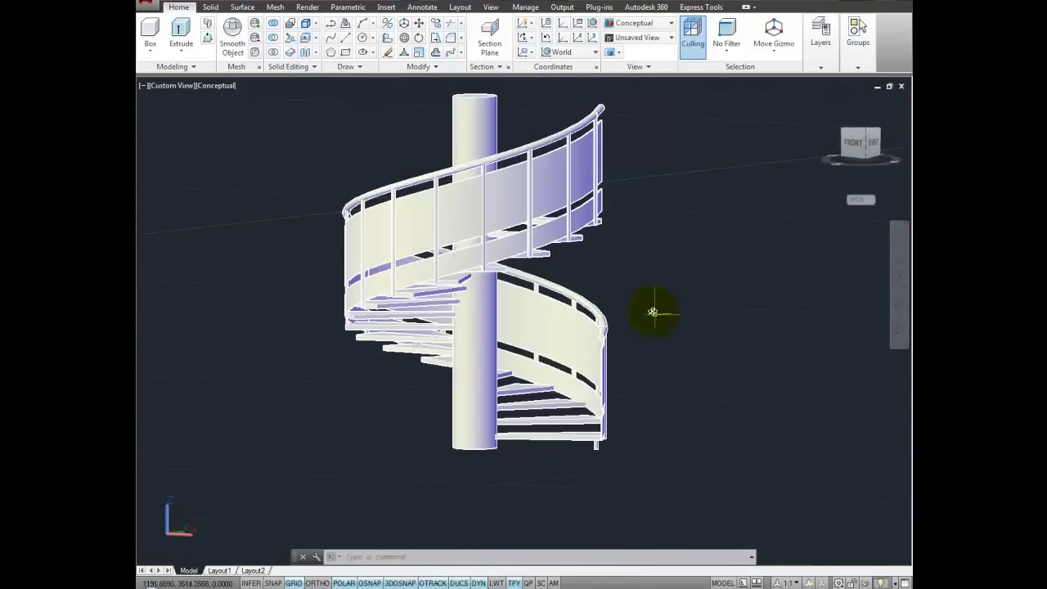
Switch the visual style to Shaded with Edges
left_click(492, 8)
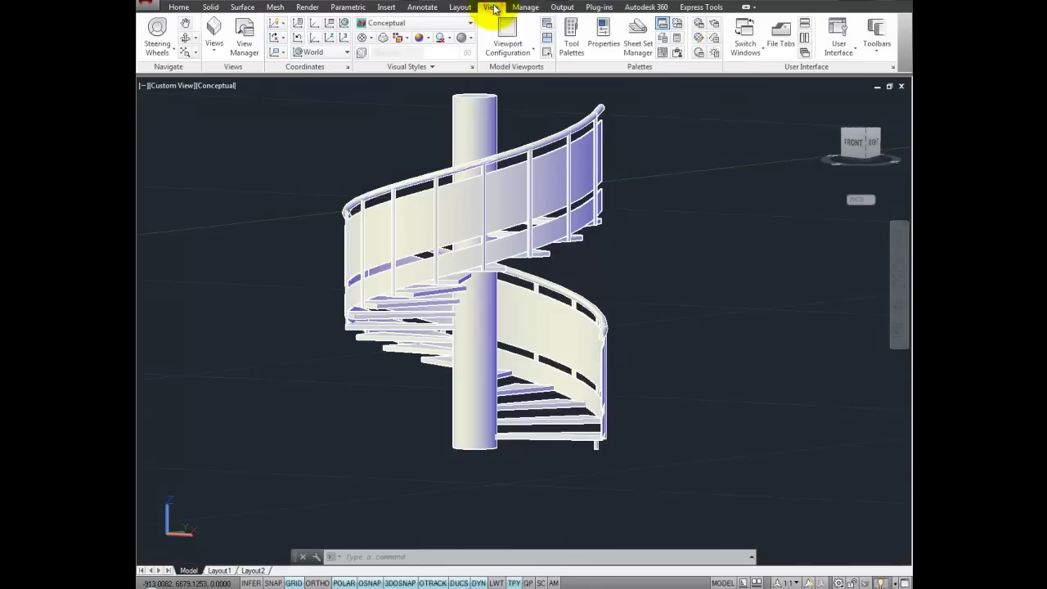
left_click(452, 23)
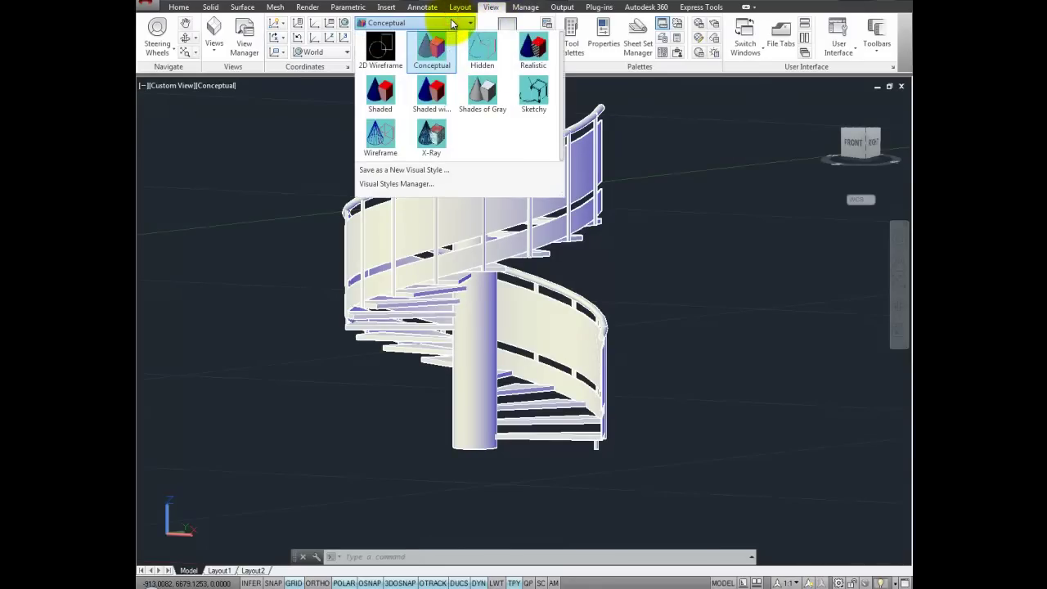
left_click(435, 101)
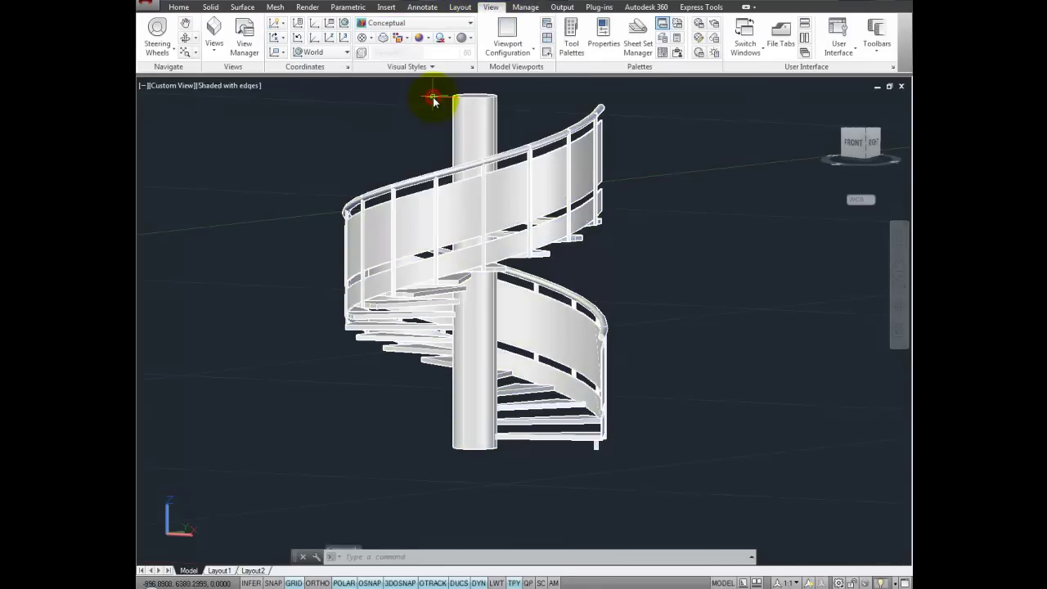
Apply red Metallic Paint to the central column and stair stringers
left_click(307, 8)
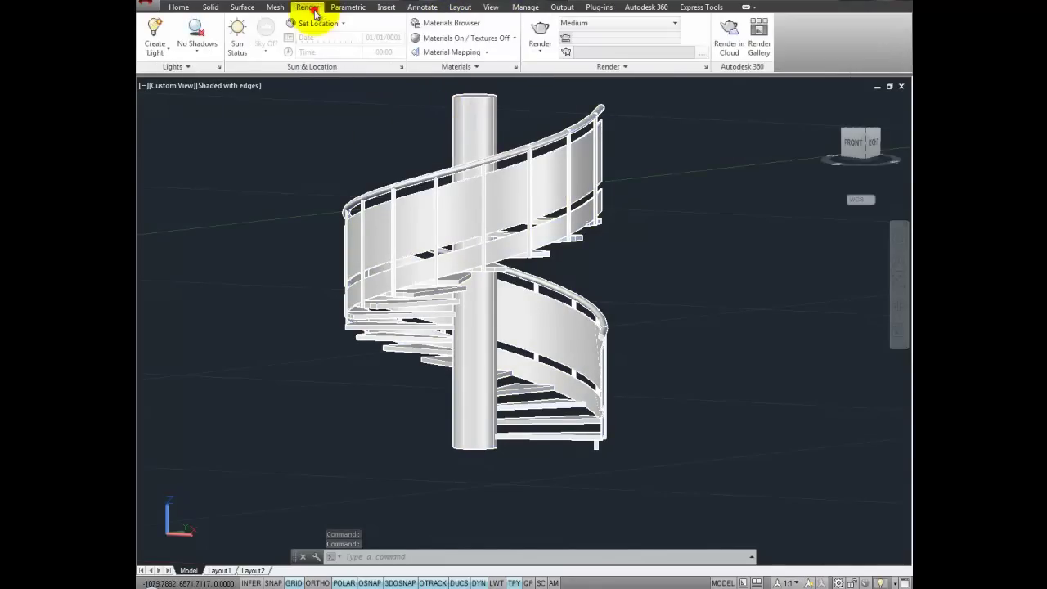
left_click(442, 23)
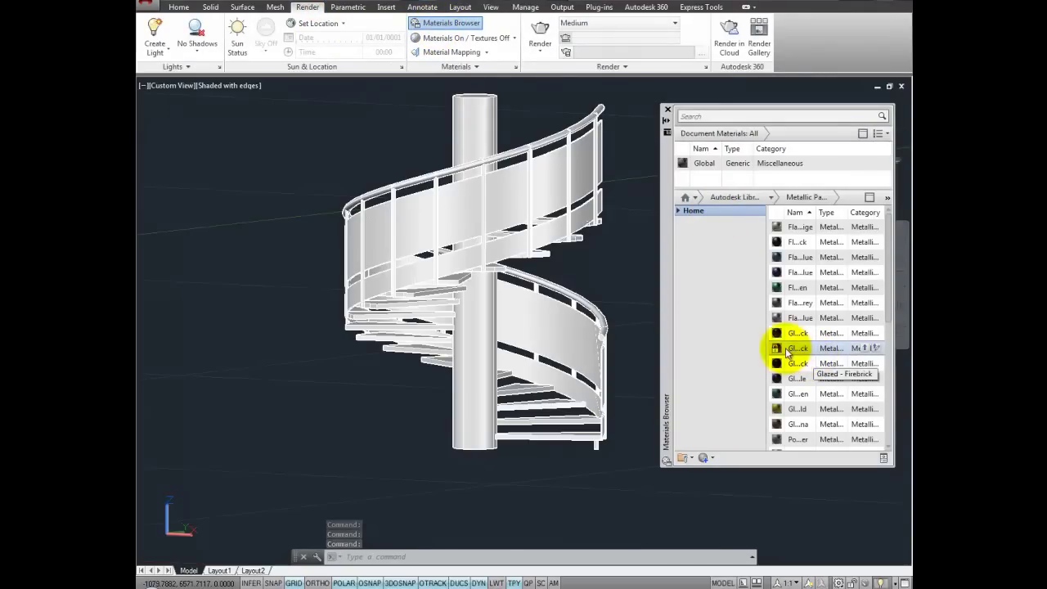
left_click_drag(780, 347, 546, 333)
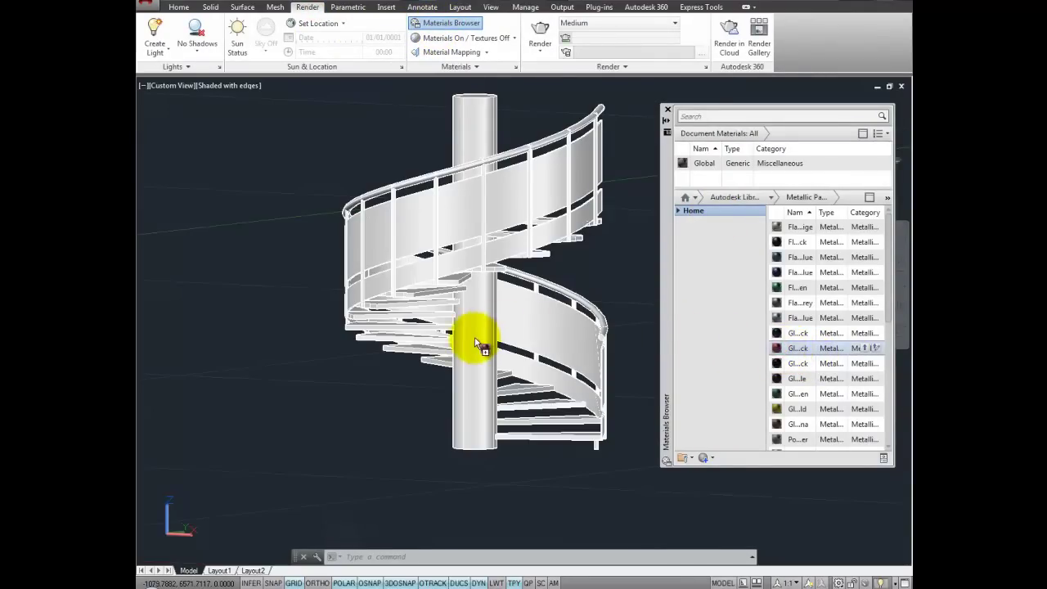
left_click_drag(481, 345, 472, 341)
middle_click_drag(470, 340, 429, 402, "shift")
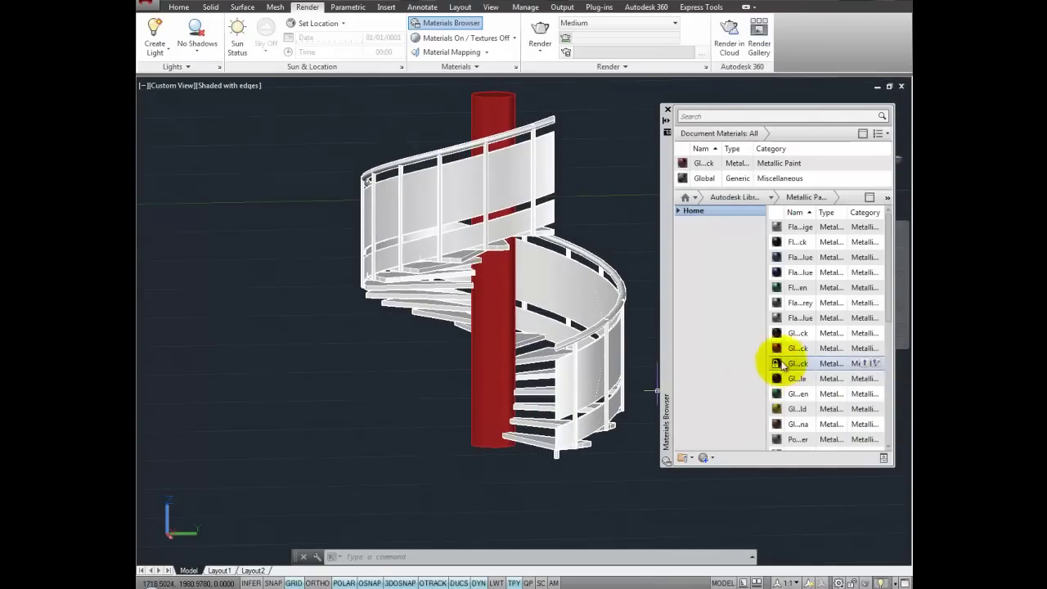
left_click_drag(781, 350, 596, 422)
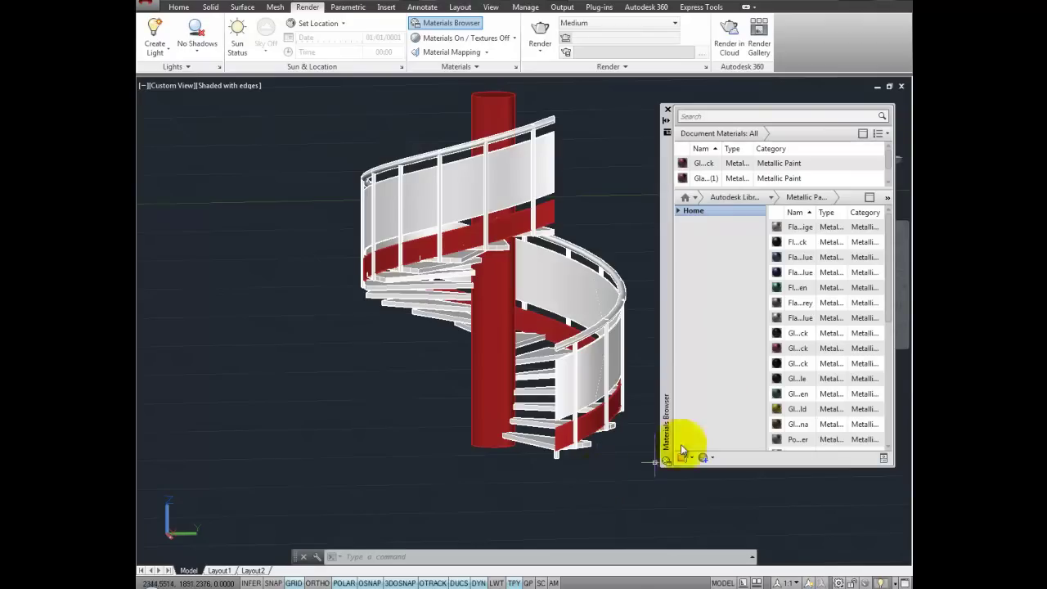
Apply a Glass material to the railing panels and close the Materials Browser
left_click(770, 198)
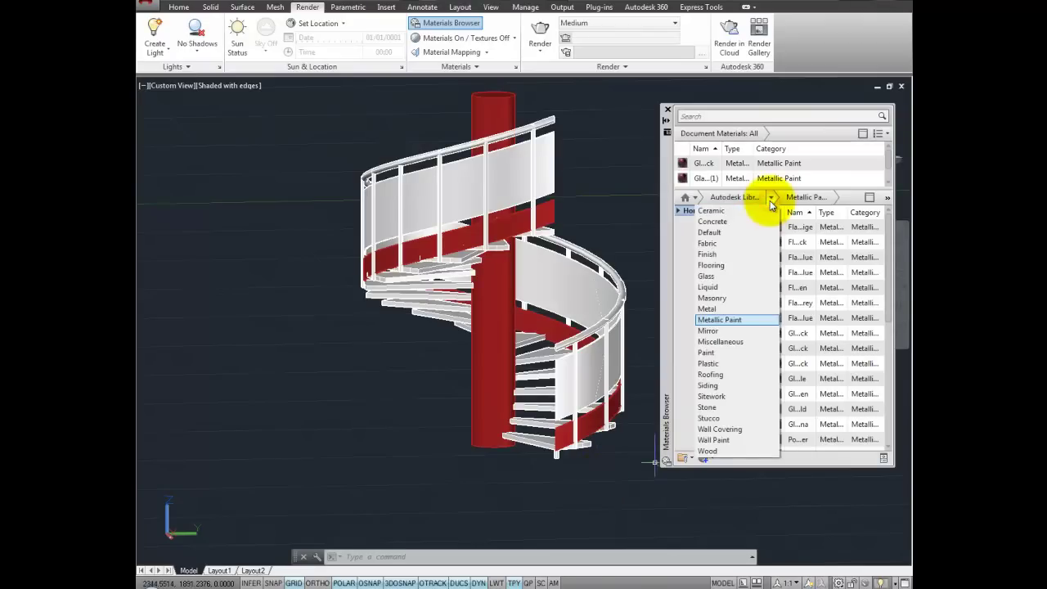
left_click(699, 278)
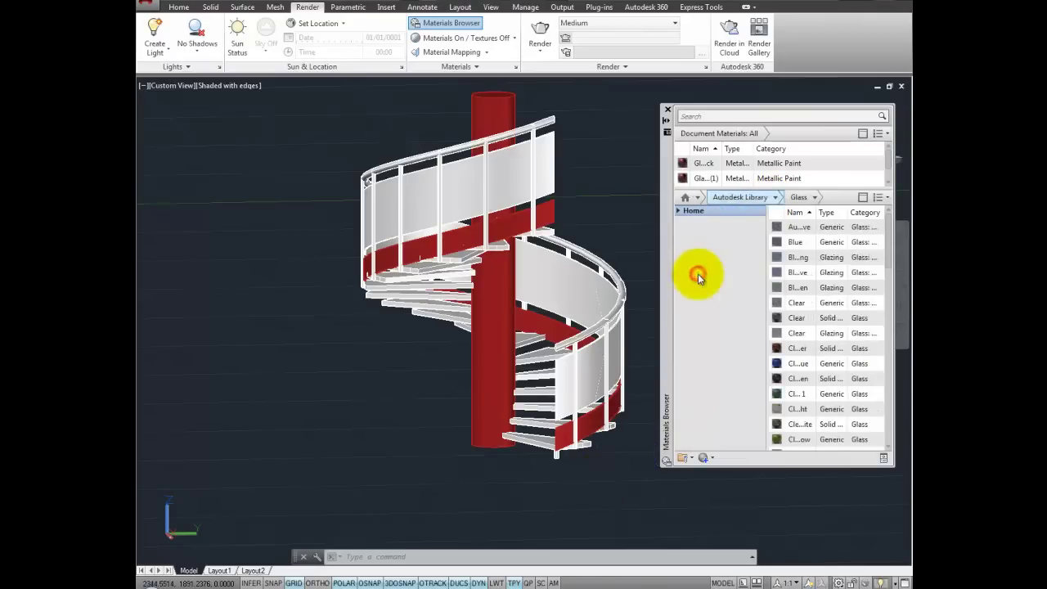
left_click_drag(805, 273, 582, 369)
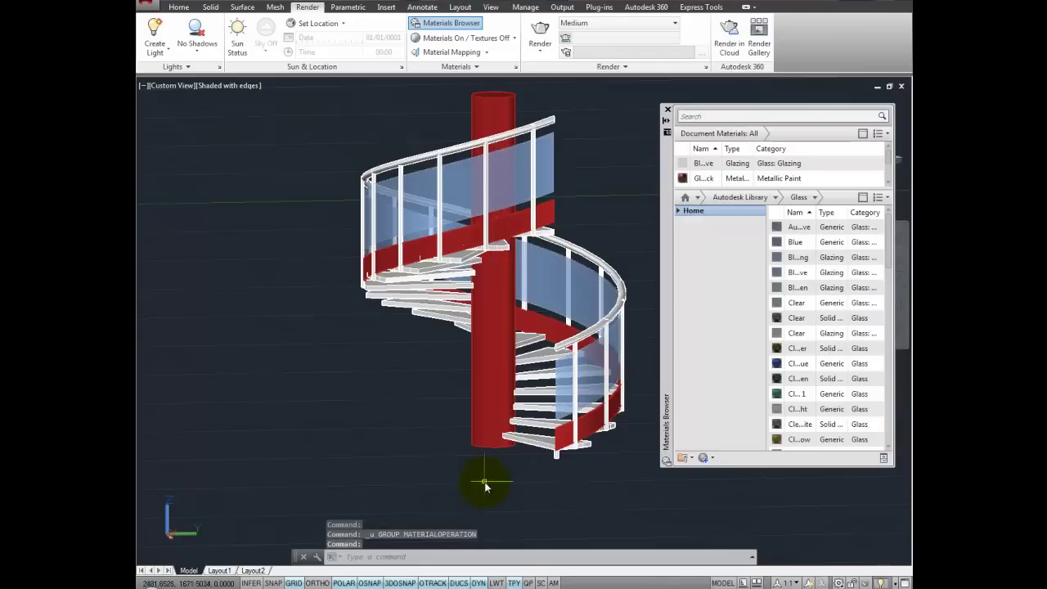
left_click(667, 110)
Orbit the view to see the finished red-and-glass staircase from a new angle
mouse_move(690, 314)
middle_mouse_down("shift")
mouse_move(436, 436)
mouse_move(247, 422)
mouse_move(624, 447)
mouse_move(858, 441)
mouse_move(696, 402)
mouse_move(677, 473)
mouse_move(564, 502)
mouse_move(535, 491)
mouse_move(541, 466)
mouse_move(596, 463)
mouse_move(584, 463)
middle_mouse_up("shift")
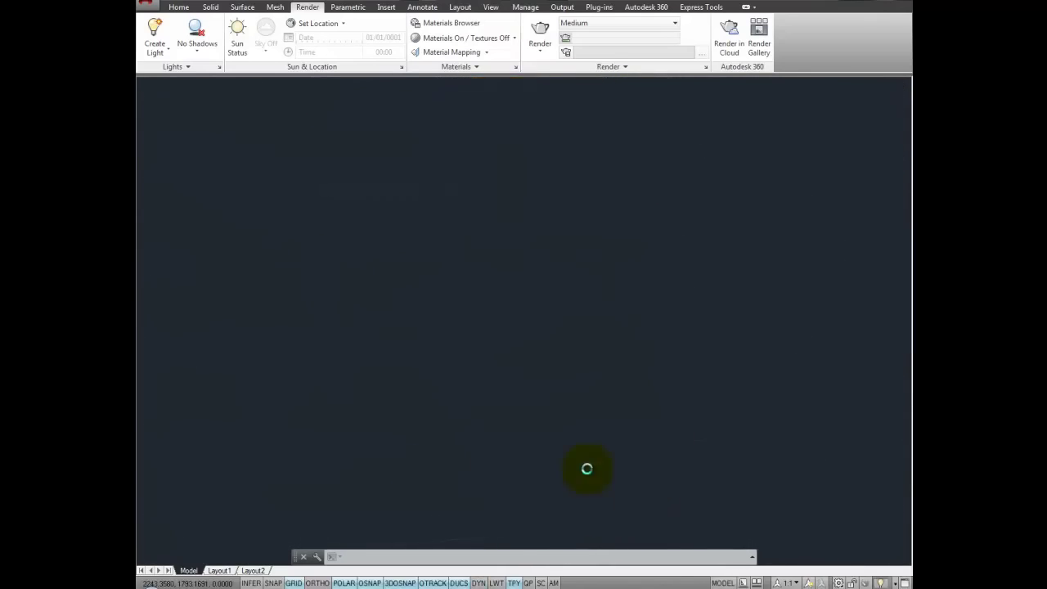